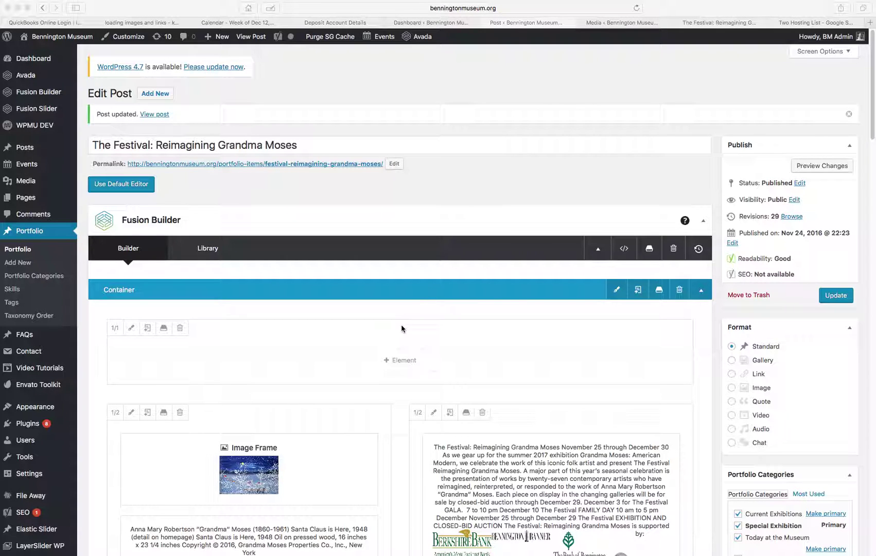
Scroll down to the second container with its three 1/3 columns and the first image frame.
{"action": "scroll", "coordinate": [402, 328], "scroll_direction": "down", "scroll_amount": 15}
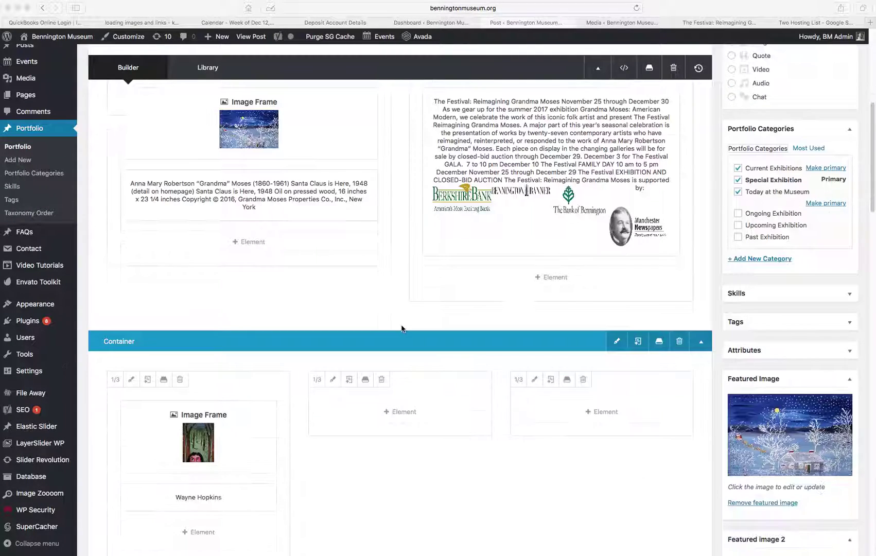
{"action": "scroll", "coordinate": [410, 328], "scroll_direction": "down", "scroll_amount": 3}
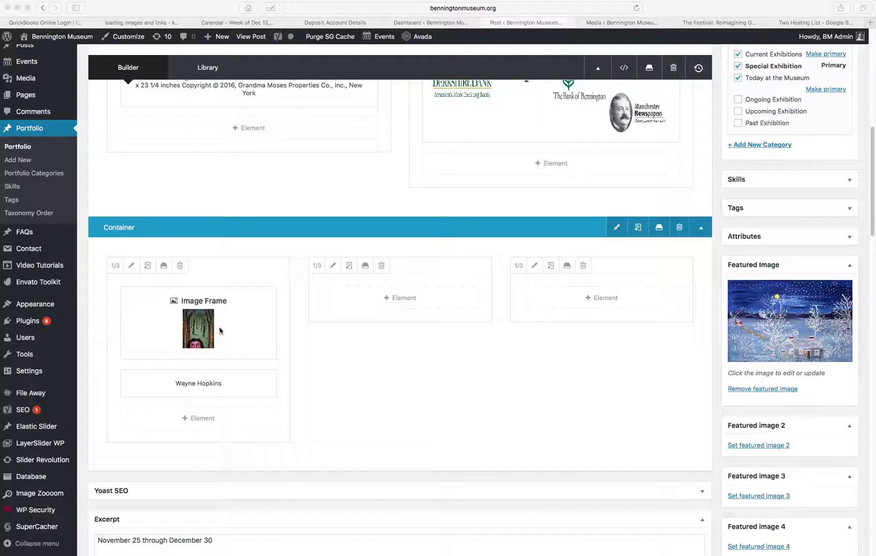
Clone the first column's image frame and artist caption into the middle column.
{"action": "left_click", "coordinate": [242, 323]}
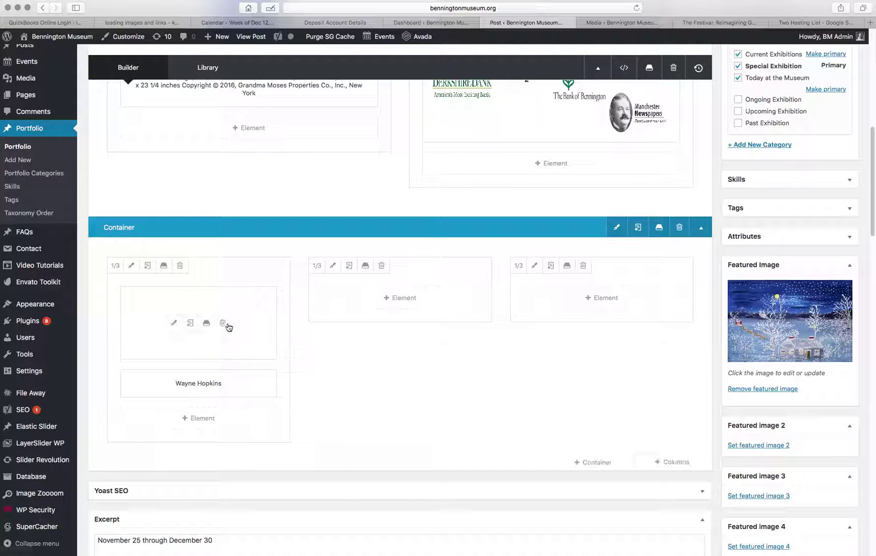
{"action": "left_click", "coordinate": [190, 324]}
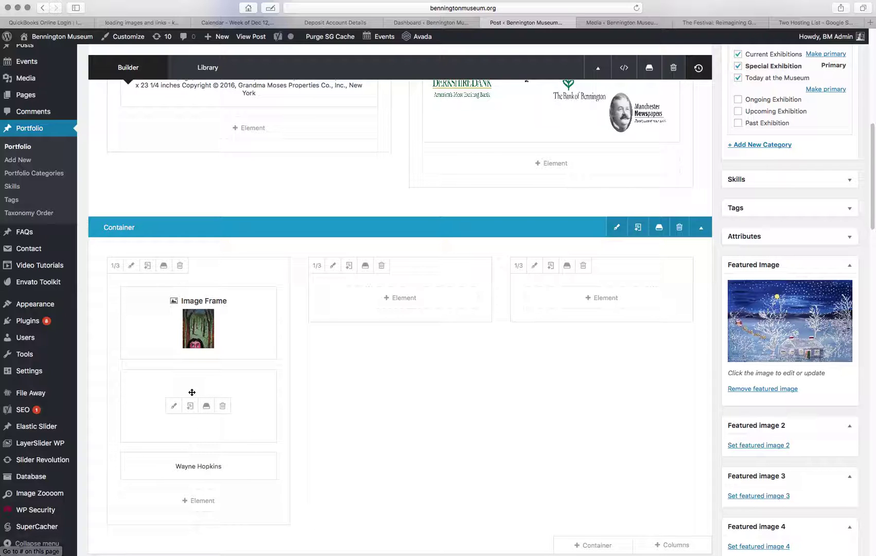
{"action": "left_click_drag", "start_coordinate": [188, 390], "coordinate": [378, 297]}
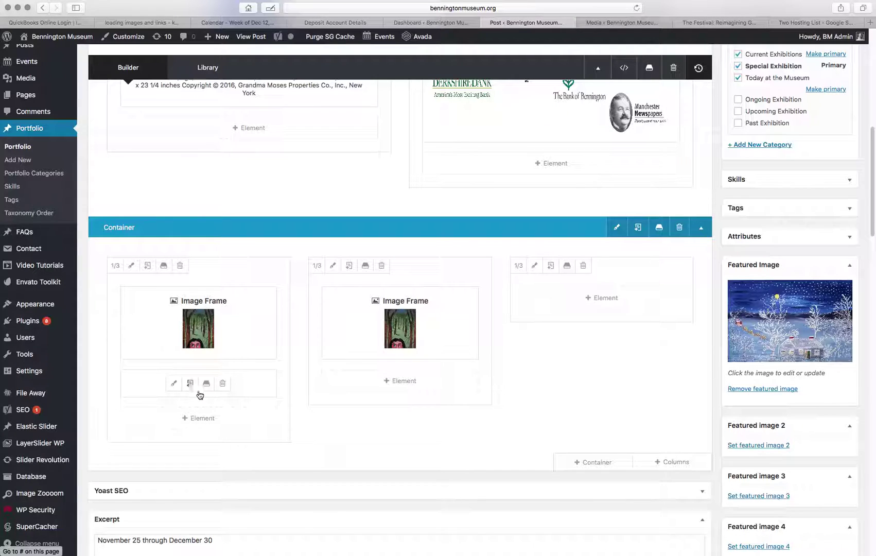
{"action": "left_click", "coordinate": [189, 384]}
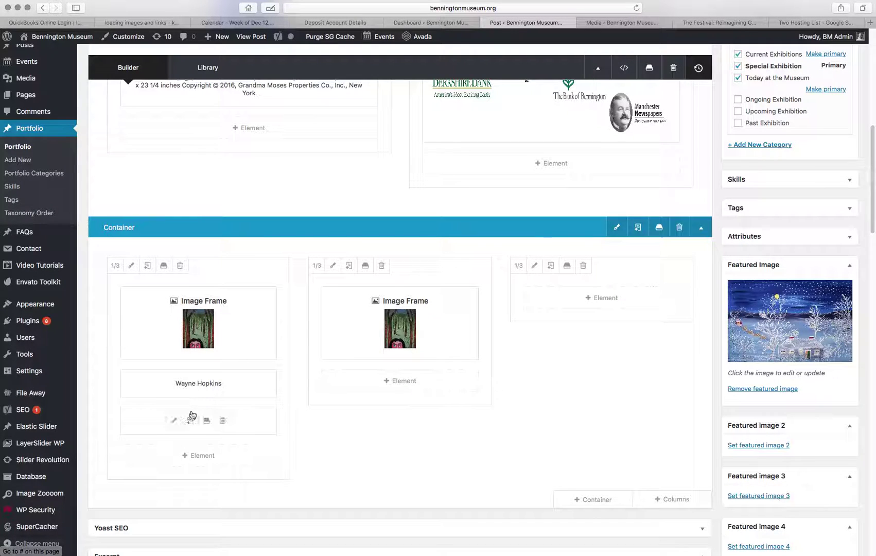
{"action": "mouse_move", "coordinate": [215, 423]}
{"action": "left_mouse_down"}
{"action": "mouse_move", "coordinate": [242, 393]}
{"action": "mouse_move", "coordinate": [352, 378]}
{"action": "mouse_move", "coordinate": [388, 386]}
{"action": "left_mouse_up"}
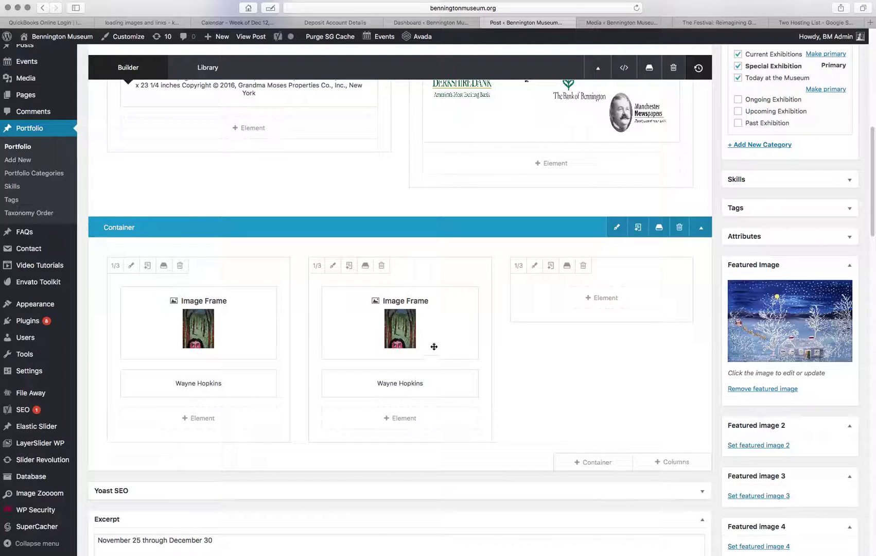
Clone the middle column's image frame and artist caption into the third column.
{"action": "left_click", "coordinate": [392, 323]}
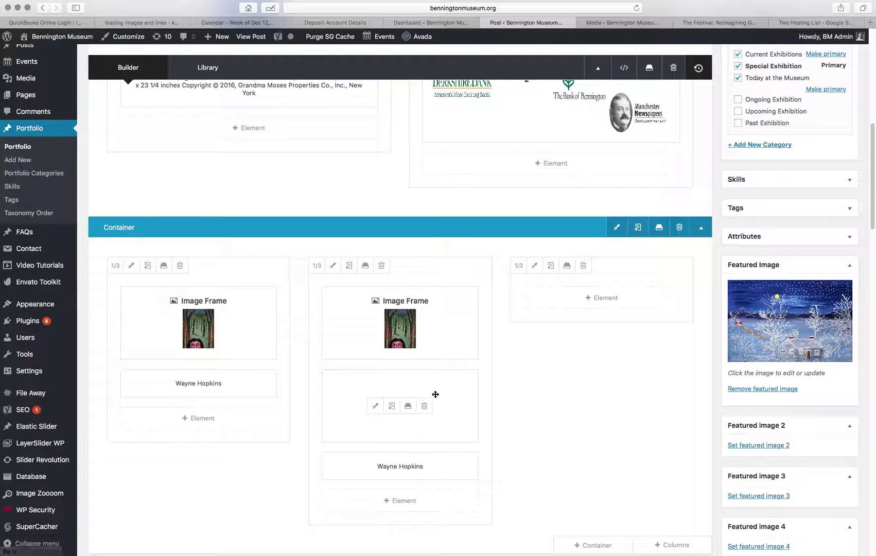
{"action": "left_click_drag", "start_coordinate": [434, 395], "coordinate": [568, 303]}
{"action": "mouse_move", "coordinate": [394, 384]}
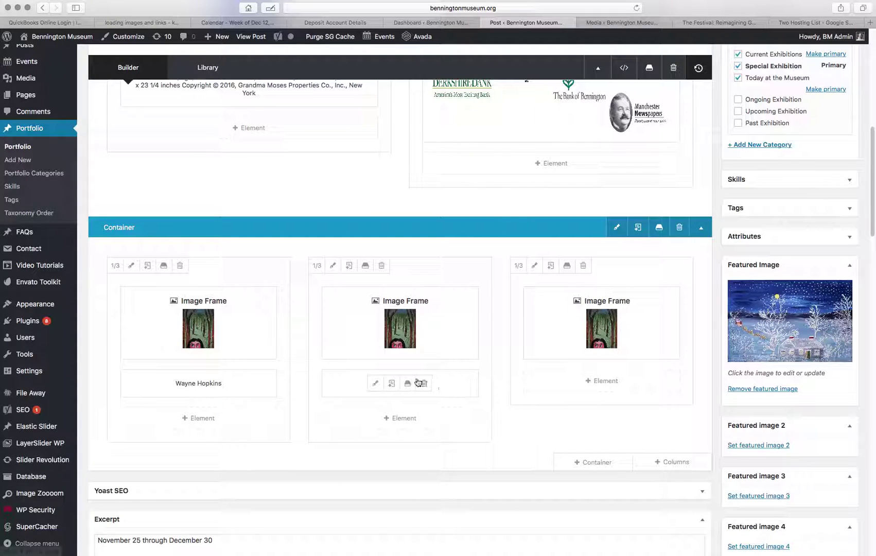
{"action": "left_click", "coordinate": [393, 384]}
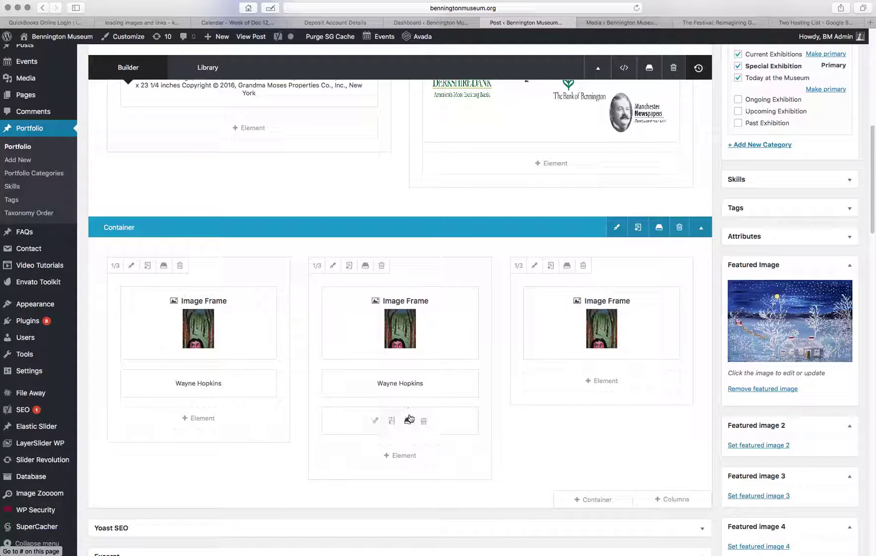
{"action": "mouse_move", "coordinate": [437, 390]}
{"action": "left_mouse_down"}
{"action": "mouse_move", "coordinate": [602, 395]}
{"action": "mouse_move", "coordinate": [618, 380]}
{"action": "left_mouse_up"}
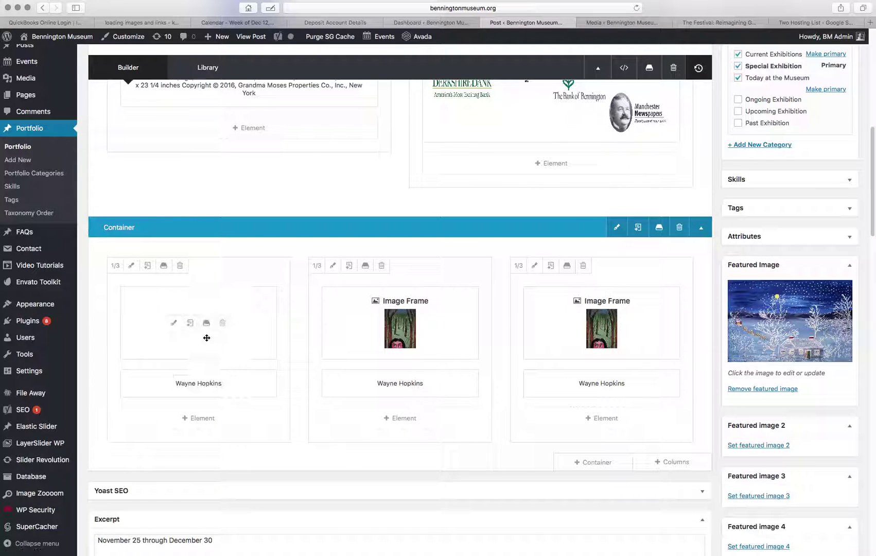
{"action": "mouse_move", "coordinate": [392, 323]}
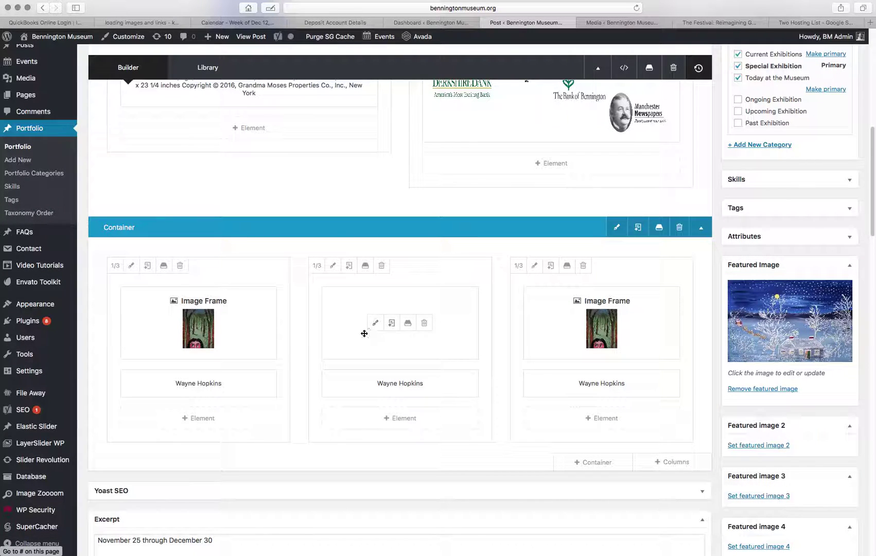
Swap the middle frame's forest picture for the full-size autumn farm-road landscape from the Media Library.
{"action": "left_click", "coordinate": [376, 323]}
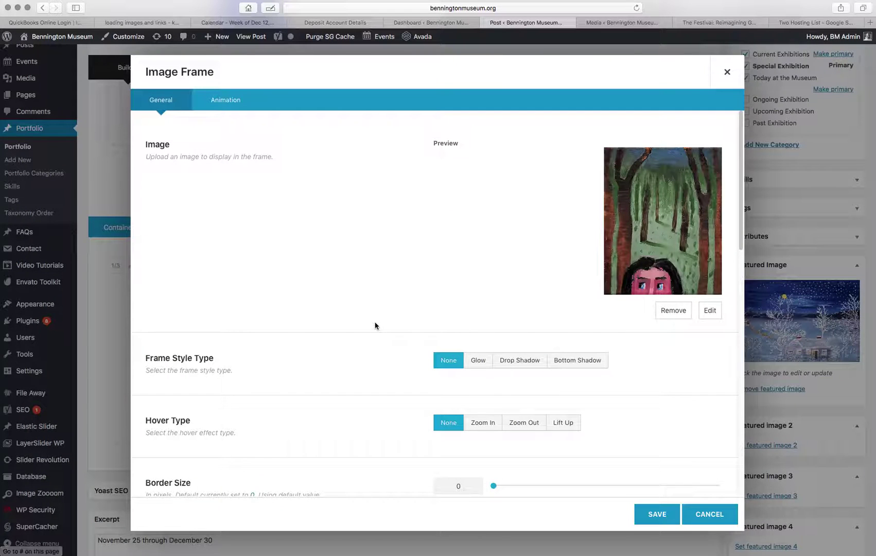
{"action": "left_click", "coordinate": [679, 311]}
{"action": "left_click", "coordinate": [629, 152]}
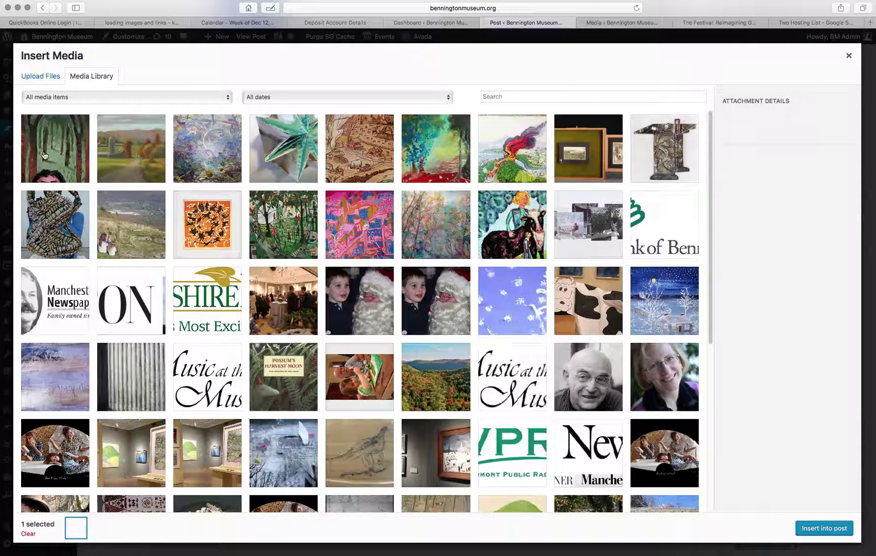
{"action": "left_click", "coordinate": [132, 148]}
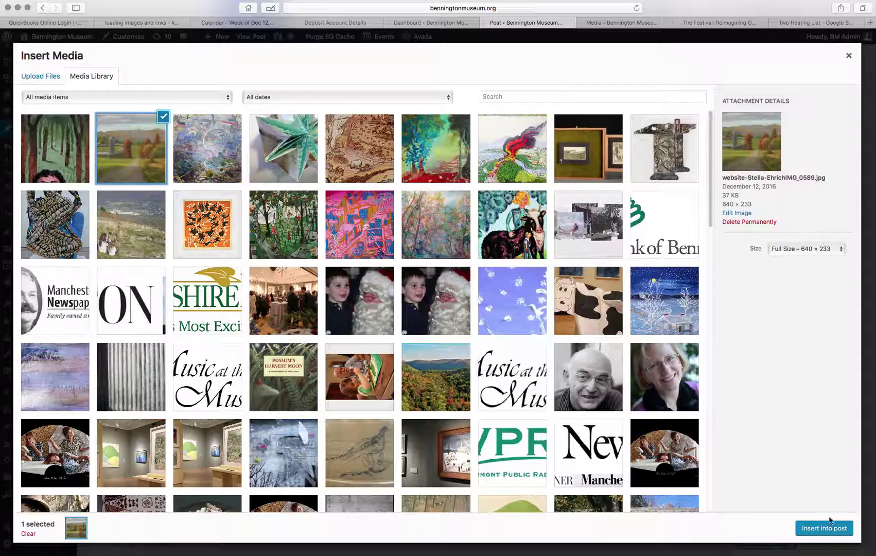
{"action": "left_click", "coordinate": [819, 250]}
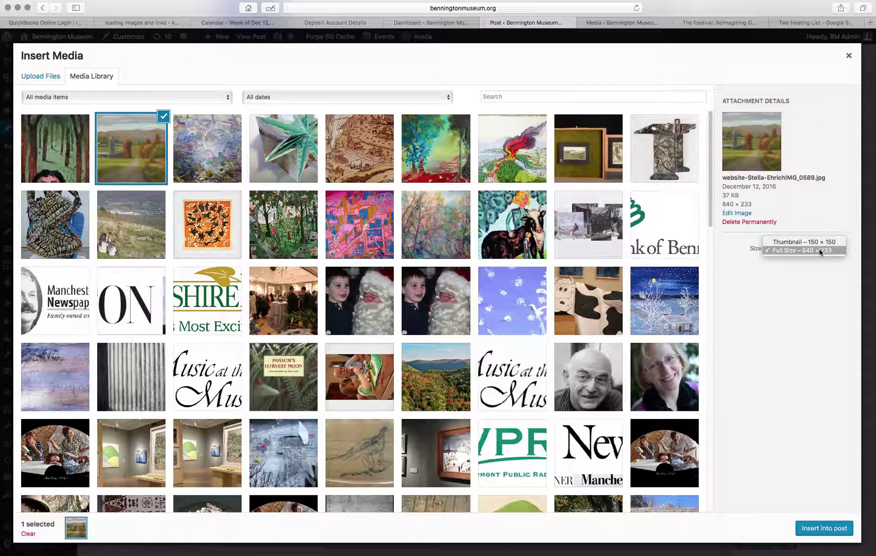
{"action": "left_click", "coordinate": [809, 248]}
{"action": "left_click", "coordinate": [817, 532]}
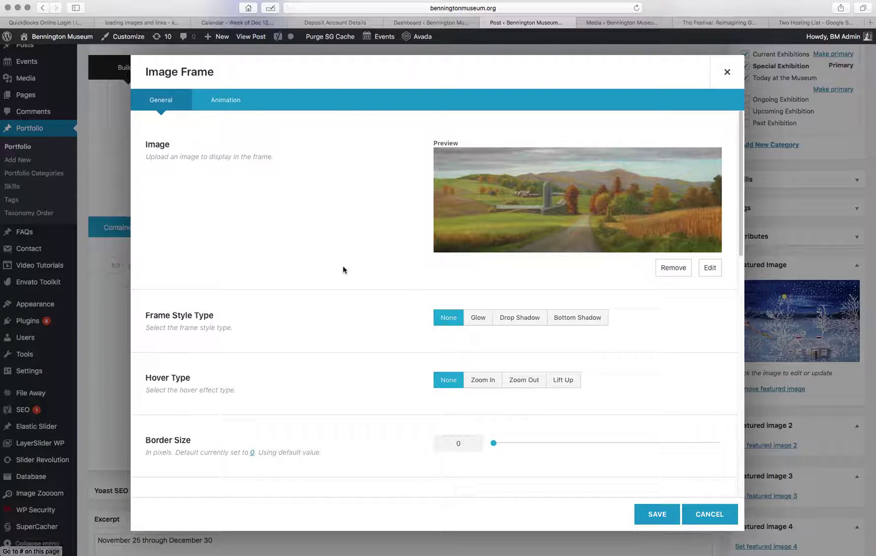
Delete the stray artist name from the middle frame's Border Radius field, then move to Image Alt Text.
{"action": "scroll", "coordinate": [339, 269], "scroll_direction": "down", "scroll_amount": 2}
{"action": "scroll", "coordinate": [340, 269], "scroll_direction": "down", "scroll_amount": 5}
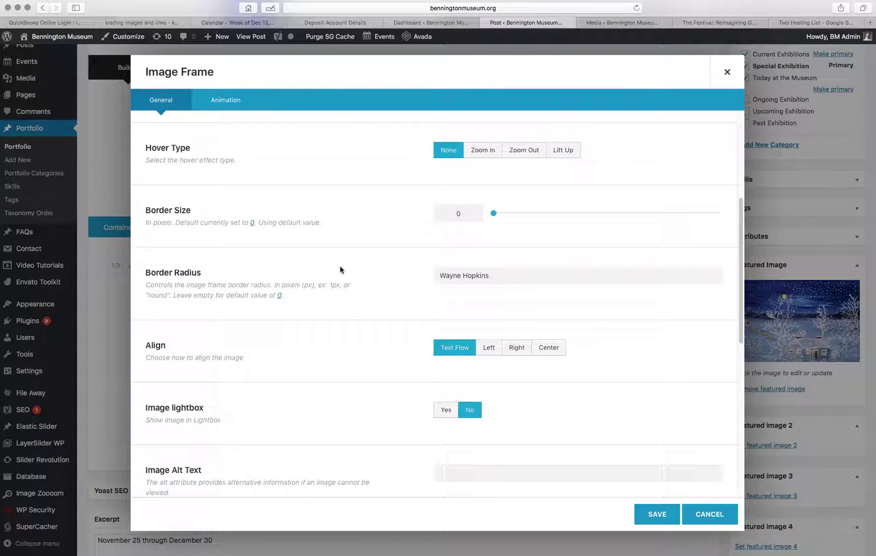
{"action": "left_click_drag", "start_coordinate": [492, 277], "coordinate": [440, 256]}
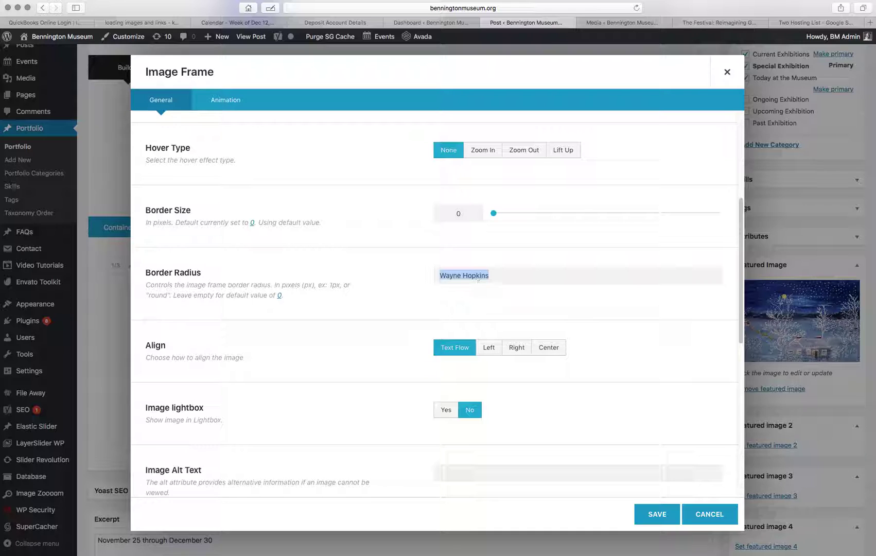
{"action": "key", "text": "BackSpace"}
{"action": "scroll", "coordinate": [490, 360], "scroll_direction": "down", "scroll_amount": 5}
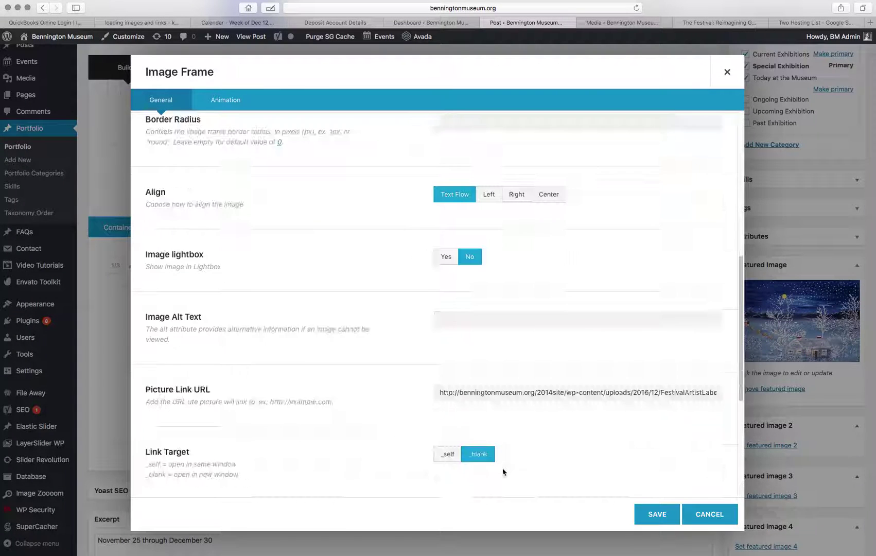
{"action": "left_click", "coordinate": [486, 324]}
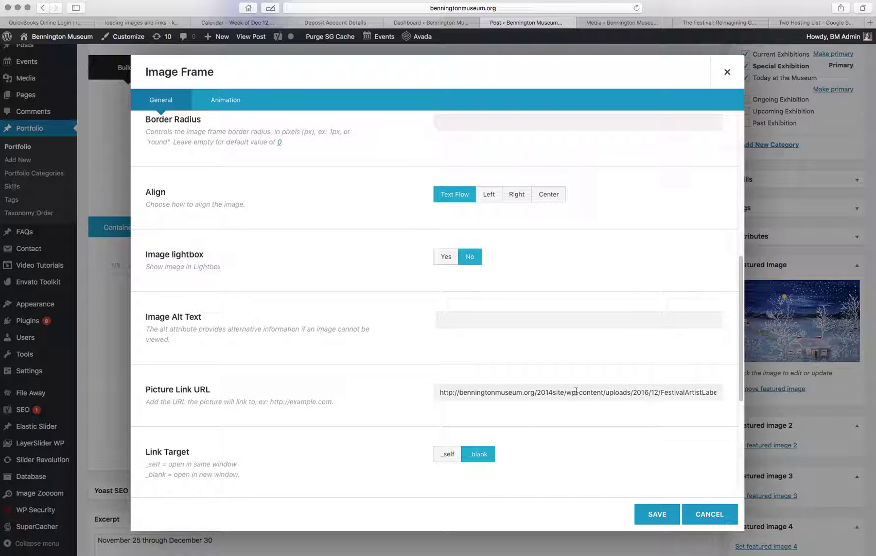
{"action": "left_click", "coordinate": [618, 24]}
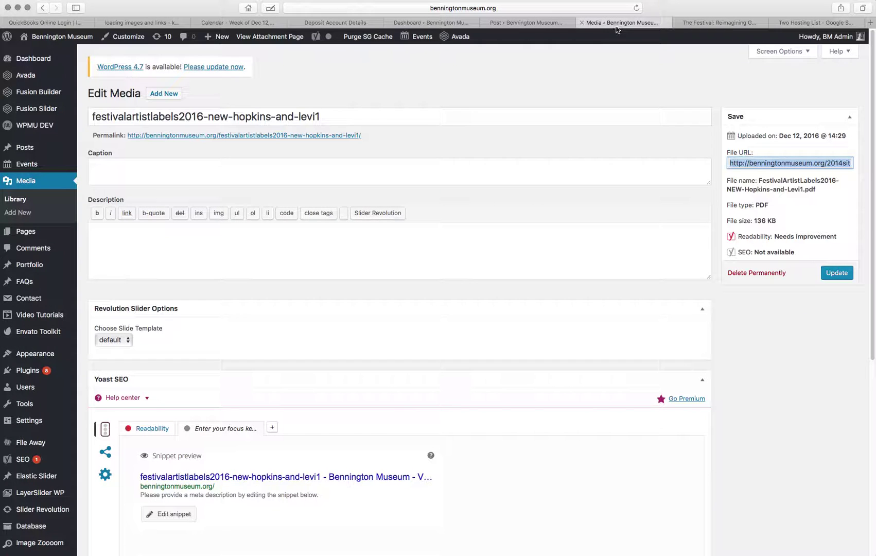
Find the FestivalArtistLabels2016-NEW-Ehrich PDF in the Media Library list and copy its full File URL.
{"action": "left_click", "coordinate": [15, 200]}
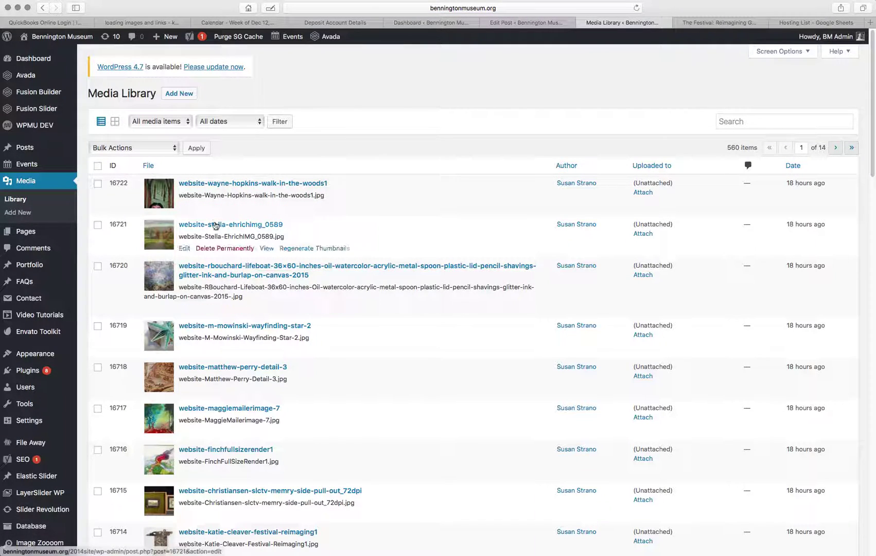
{"action": "scroll", "coordinate": [213, 304], "scroll_direction": "down", "scroll_amount": 3}
{"action": "scroll", "coordinate": [214, 320], "scroll_direction": "down", "scroll_amount": 10}
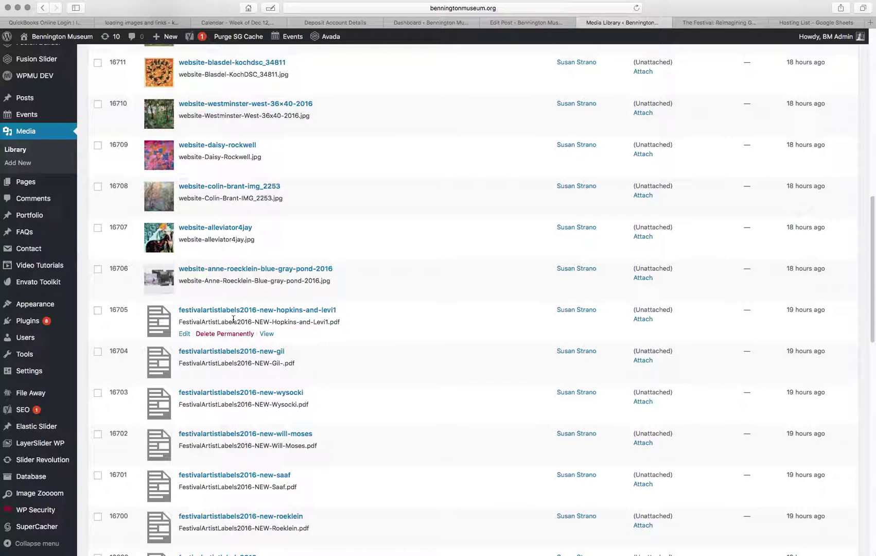
{"action": "scroll", "coordinate": [234, 319], "scroll_direction": "up", "scroll_amount": 4}
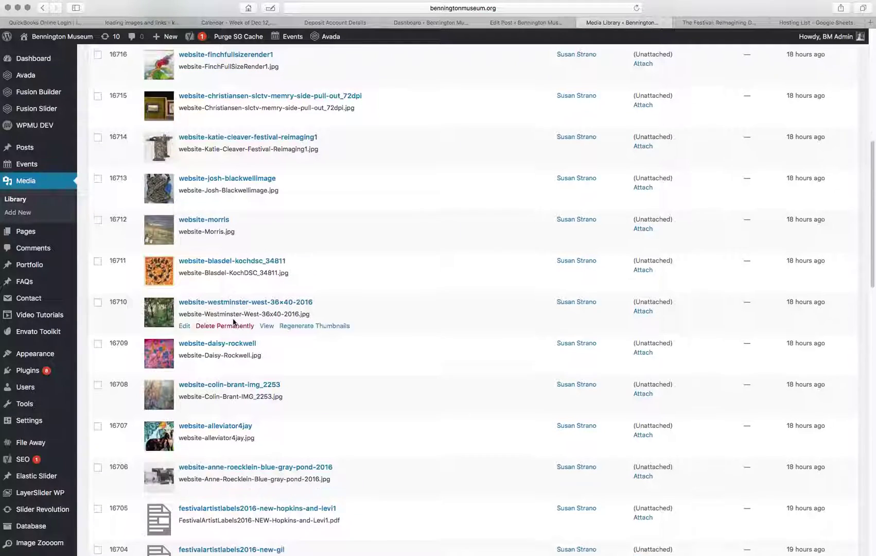
{"action": "scroll", "coordinate": [234, 323], "scroll_direction": "up", "scroll_amount": 6}
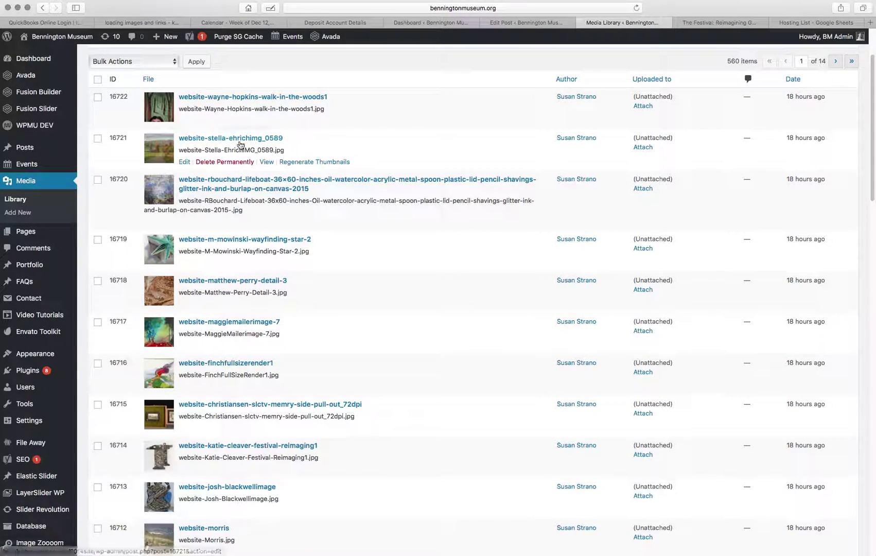
{"action": "scroll", "coordinate": [219, 260], "scroll_direction": "down", "scroll_amount": 14}
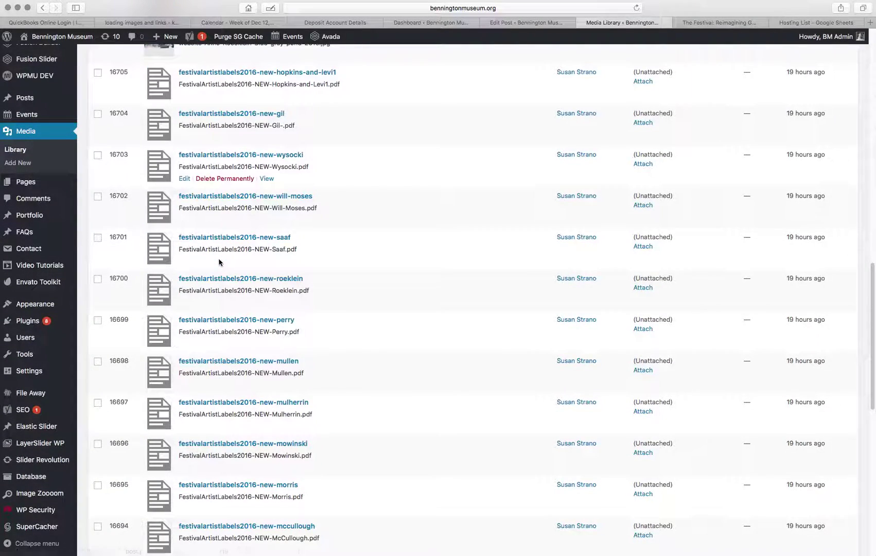
{"action": "scroll", "coordinate": [219, 262], "scroll_direction": "down", "scroll_amount": 3}
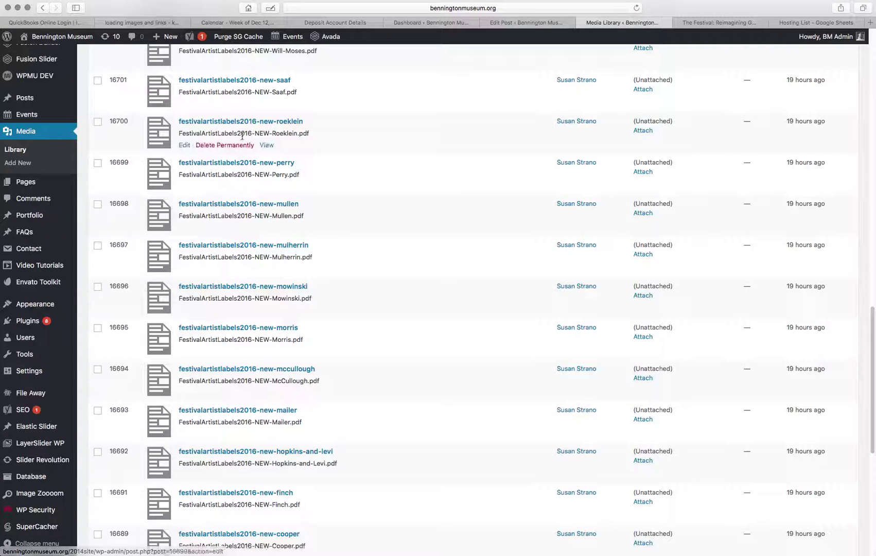
{"action": "scroll", "coordinate": [237, 278], "scroll_direction": "down", "scroll_amount": 3}
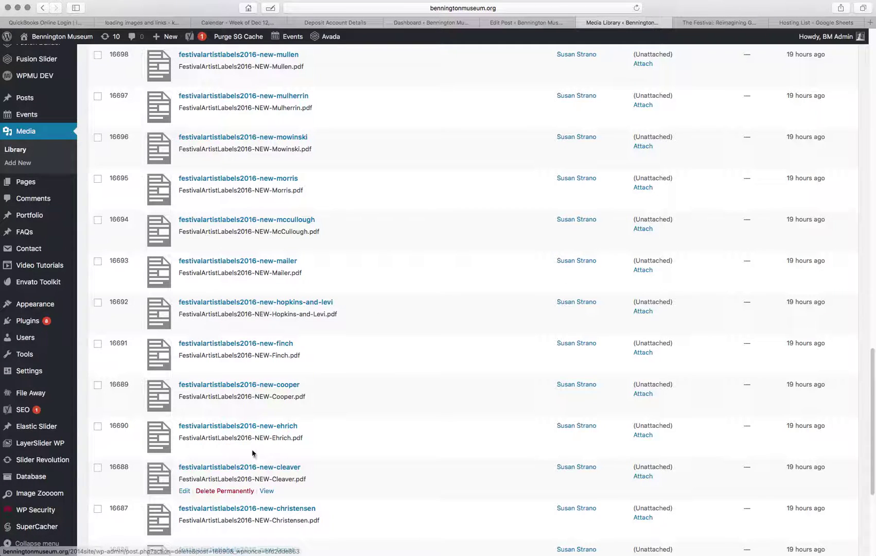
{"action": "left_click", "coordinate": [185, 450]}
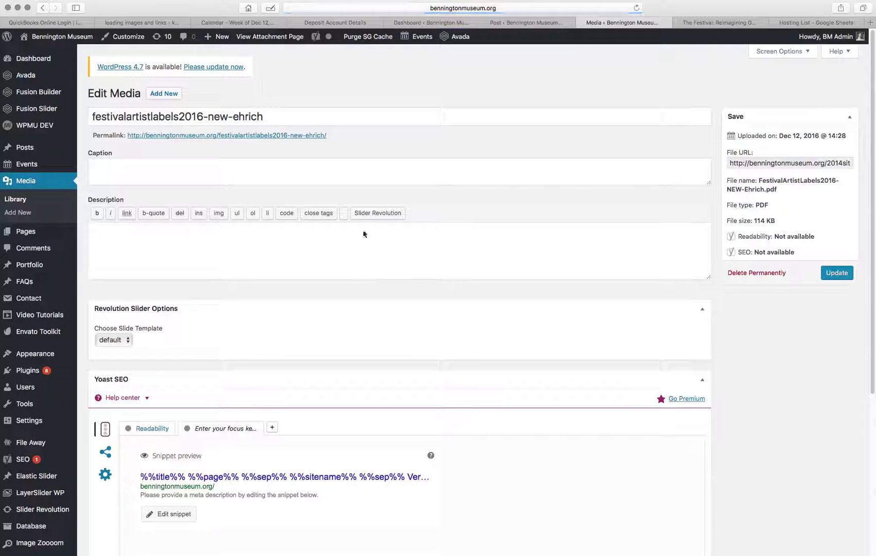
{"action": "double_click", "coordinate": [754, 164]}
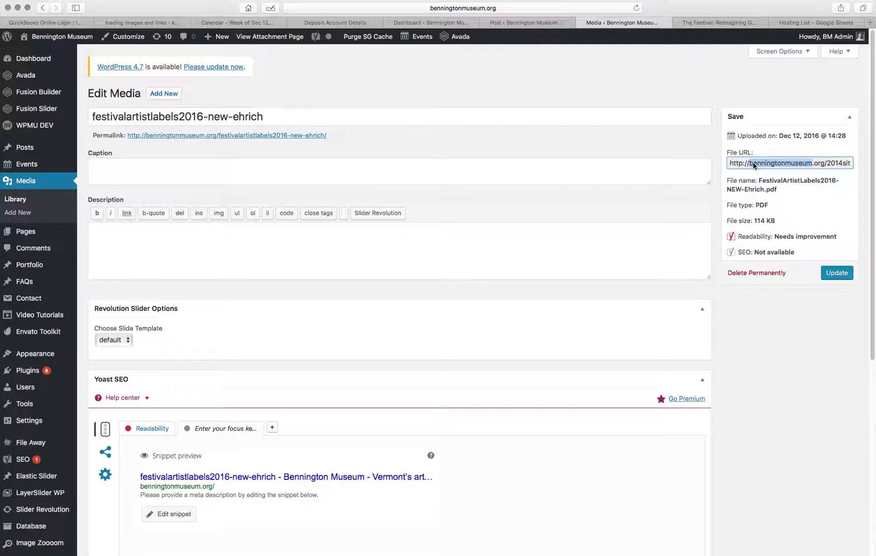
{"action": "triple_click", "coordinate": [754, 163]}
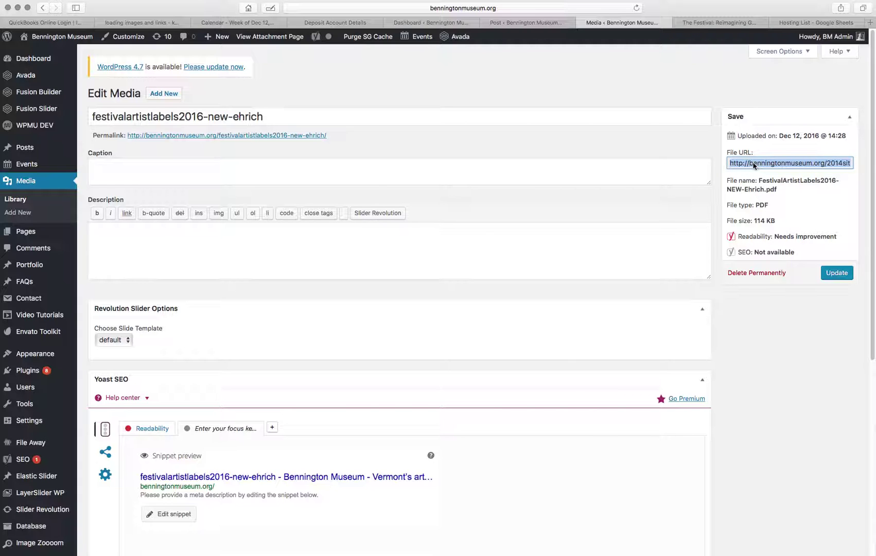
Replace the middle frame's Picture Link URL with the Ehrich PDF URL and enter the artist's alt text.
{"action": "left_click", "coordinate": [513, 22]}
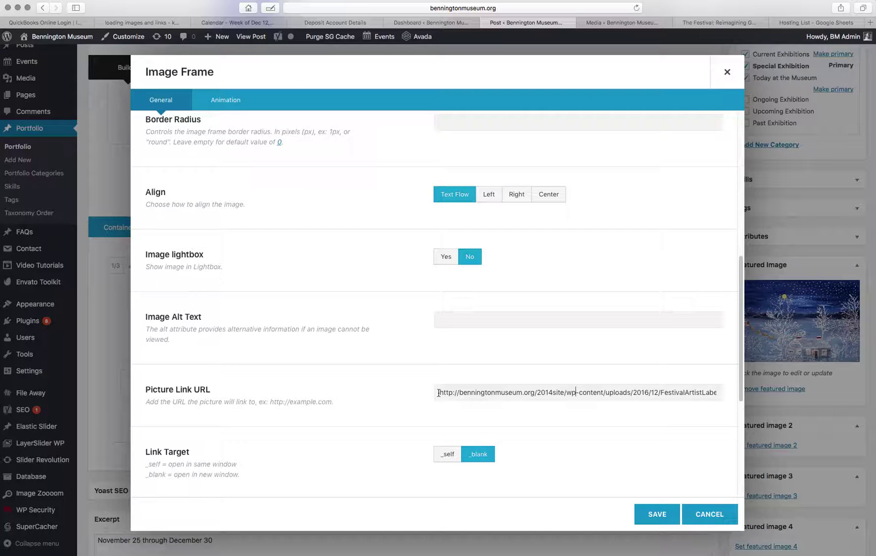
{"action": "left_click_drag", "start_coordinate": [439, 392], "coordinate": [705, 433]}
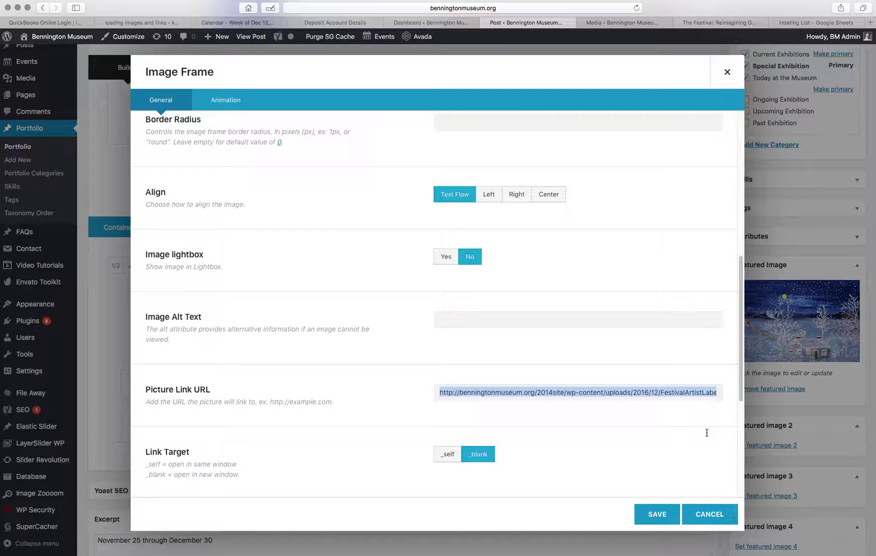
{"action": "key", "text": "BackSpace"}
{"action": "key", "text": "super+v"}
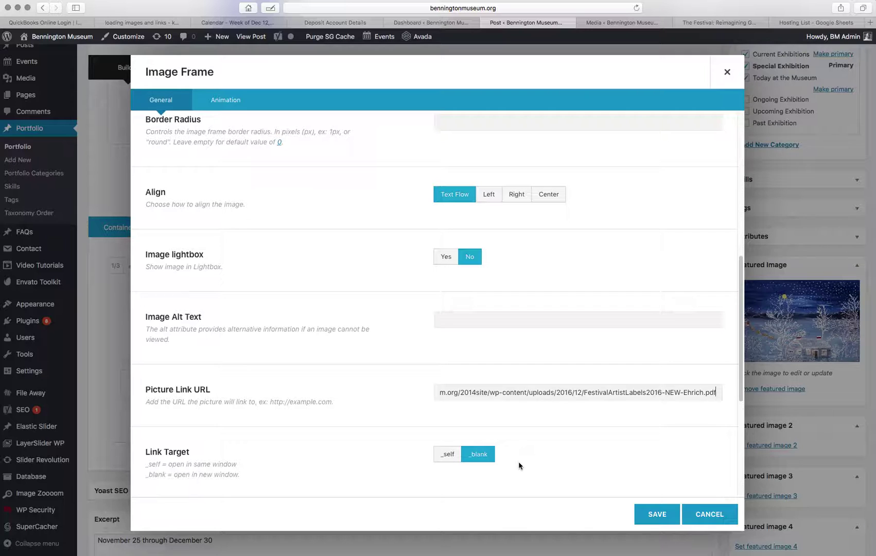
{"action": "left_click", "coordinate": [496, 322]}
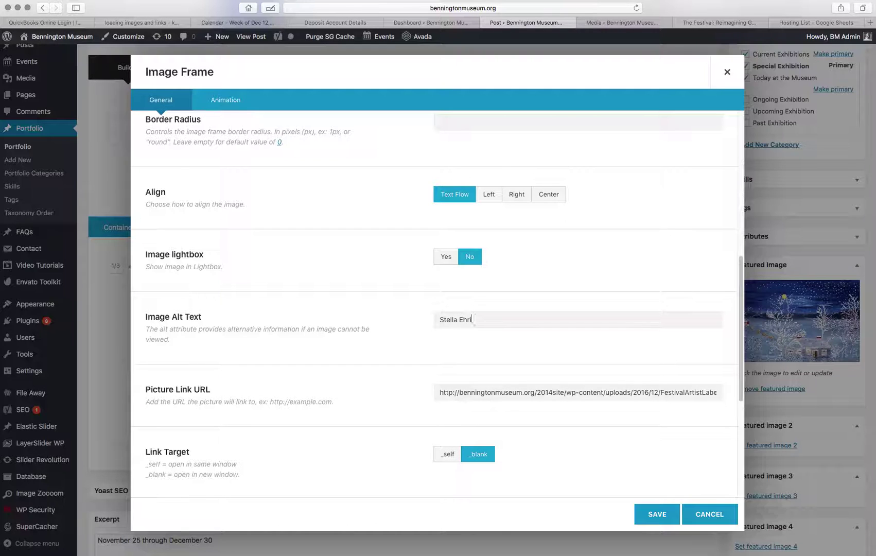
{"action": "scroll", "coordinate": [558, 481], "scroll_direction": "down", "scroll_amount": 2}
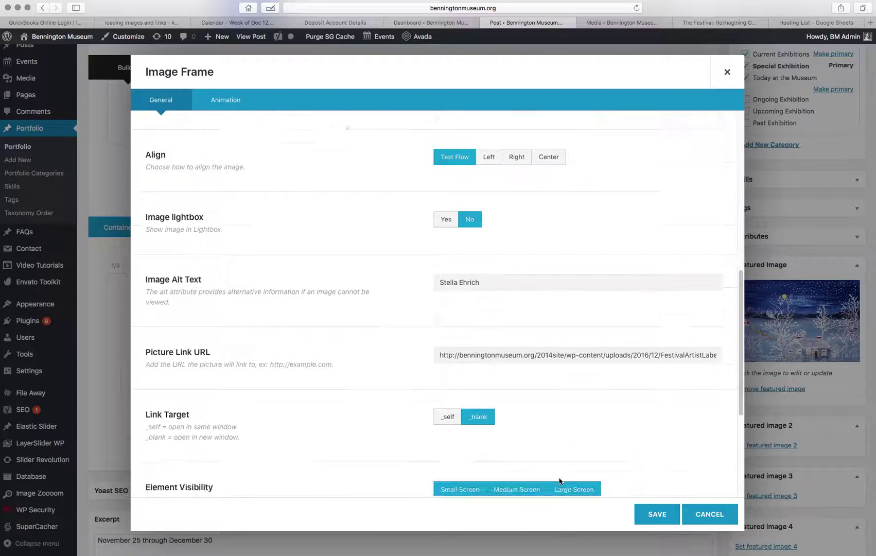
{"action": "scroll", "coordinate": [574, 379], "scroll_direction": "down", "scroll_amount": 2}
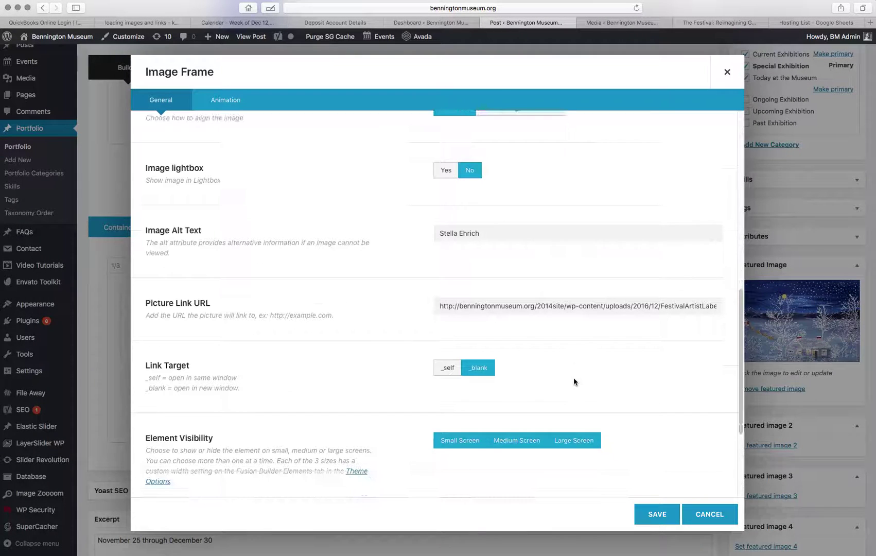
Save the image frame and retype the unlinked middle caption as the artist's name plus ' - any other copy goes here'.
{"action": "left_click", "coordinate": [647, 514]}
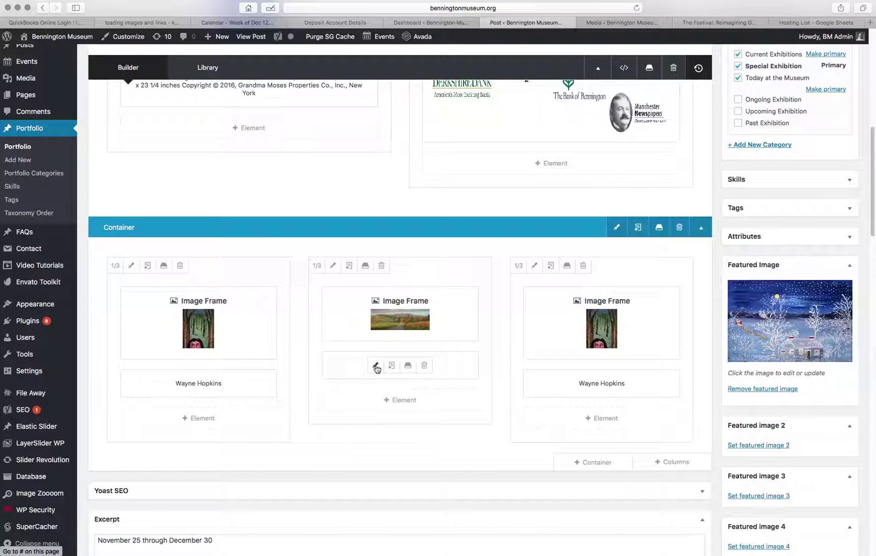
{"action": "left_click", "coordinate": [376, 366]}
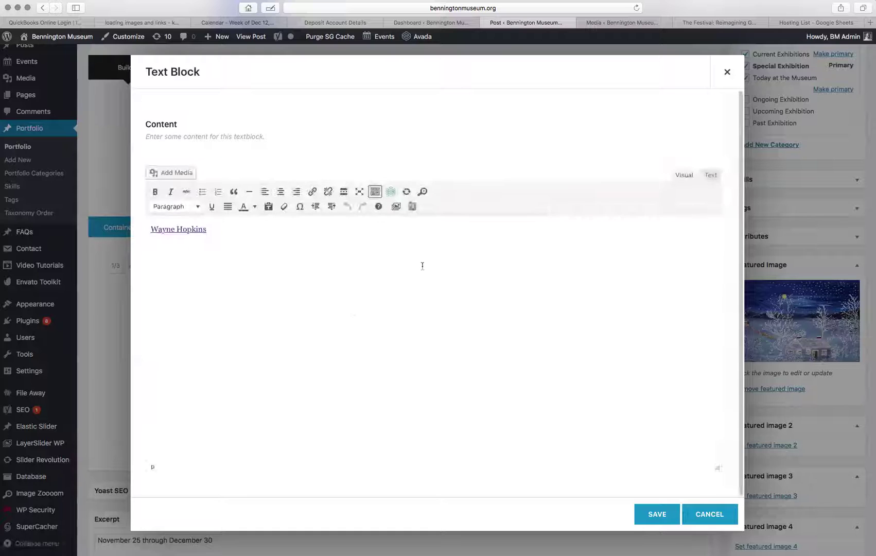
{"action": "triple_click", "coordinate": [195, 225]}
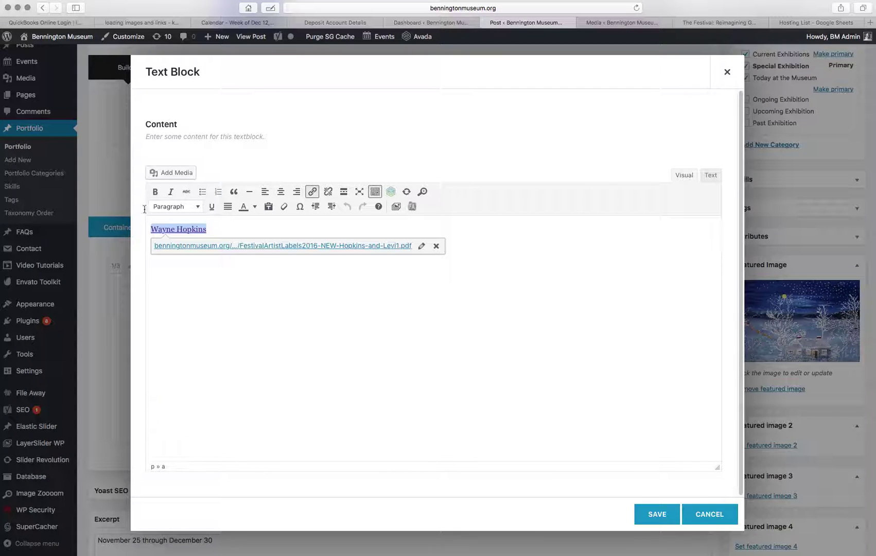
{"action": "left_click", "coordinate": [434, 245]}
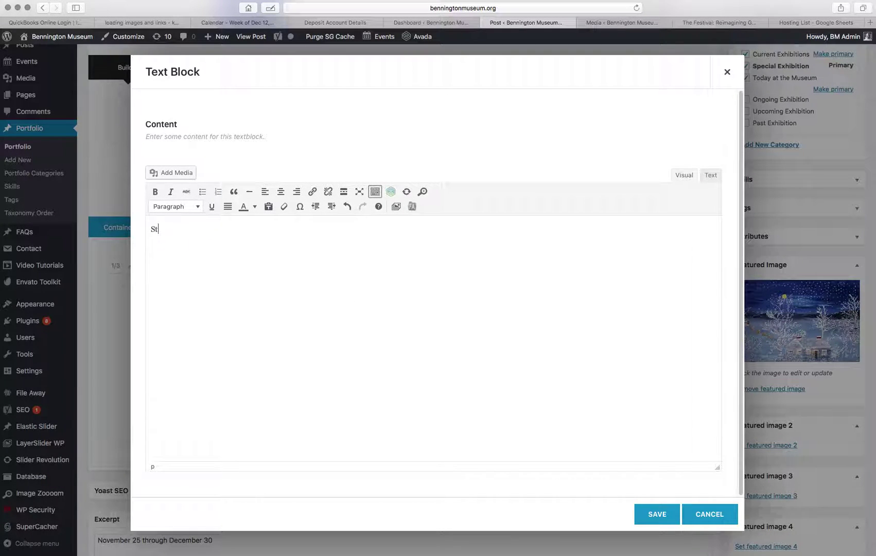
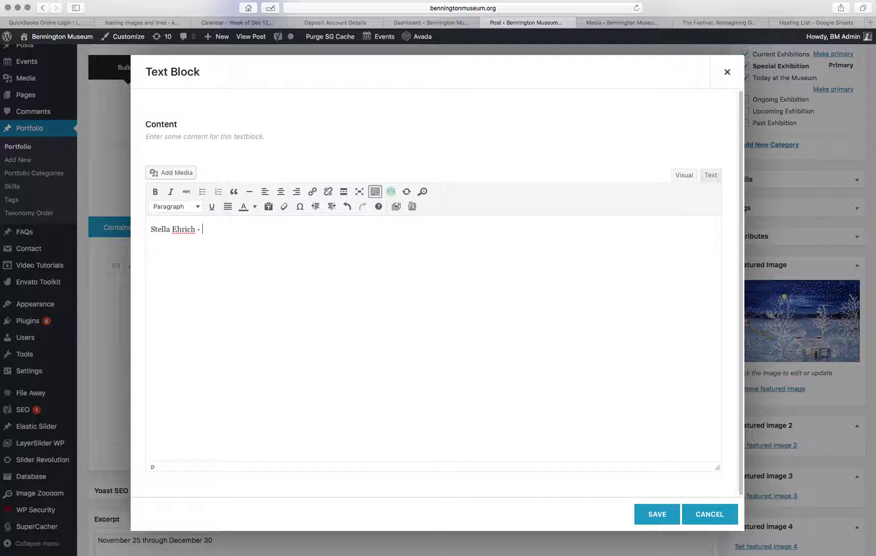
{"action": "type", "text": " - any other copy "}
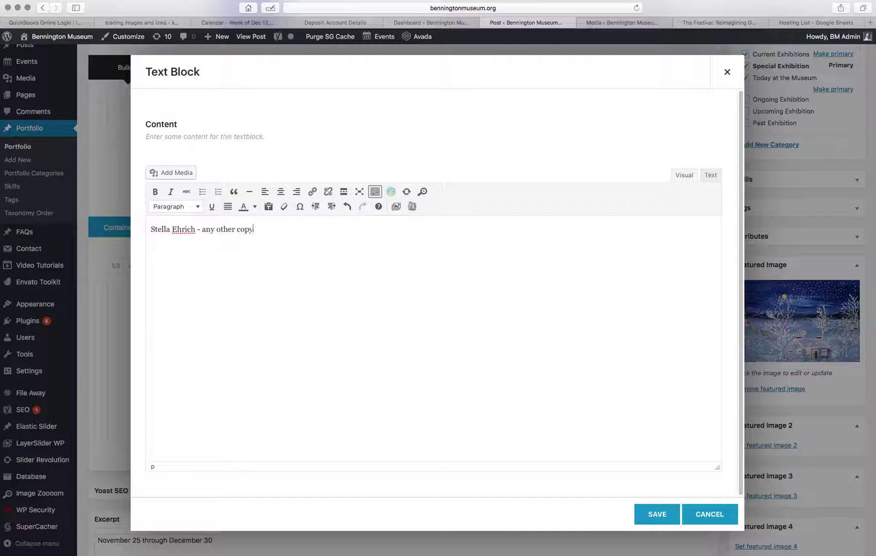
{"action": "type", "text": "goes here"}
Link the artist's name to the Ehrich label PDF, opening in a new tab, and save the caption.
{"action": "left_click_drag", "start_coordinate": [198, 232], "coordinate": [150, 230]}
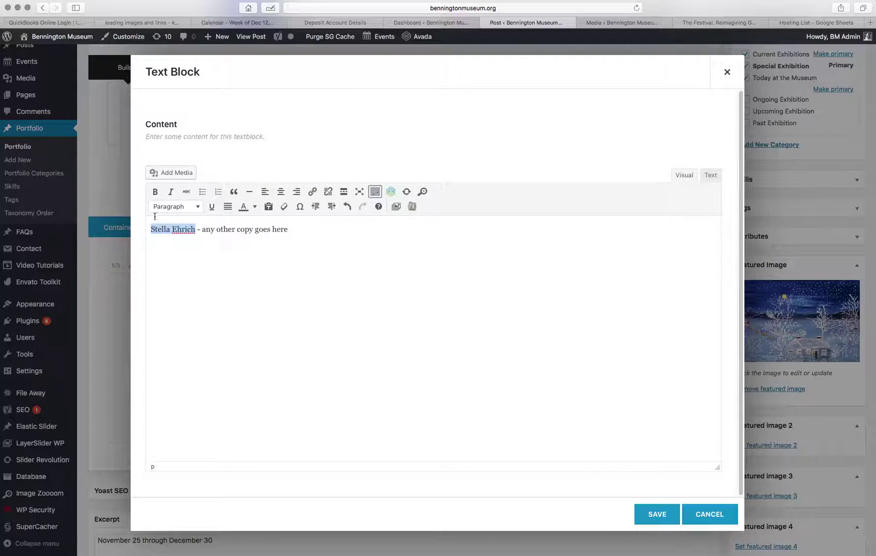
{"action": "left_click", "coordinate": [312, 192]}
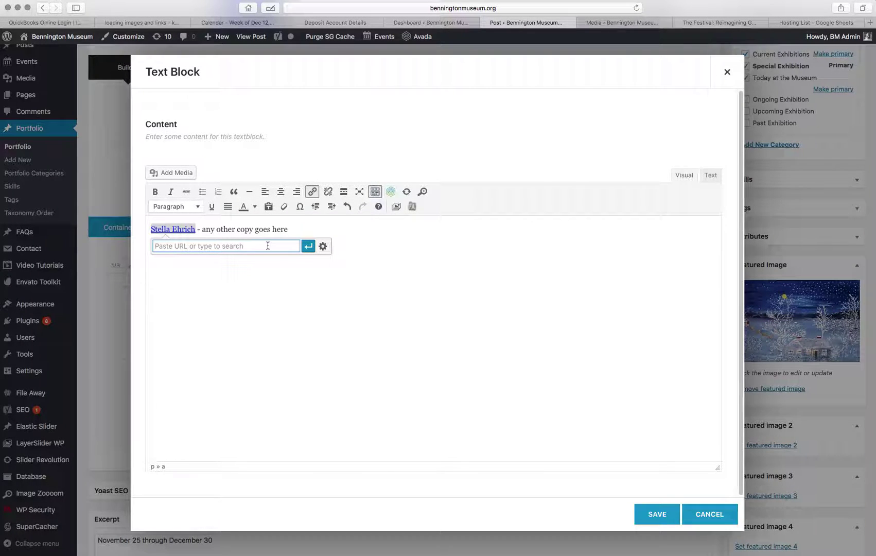
{"action": "key", "text": "super+v"}
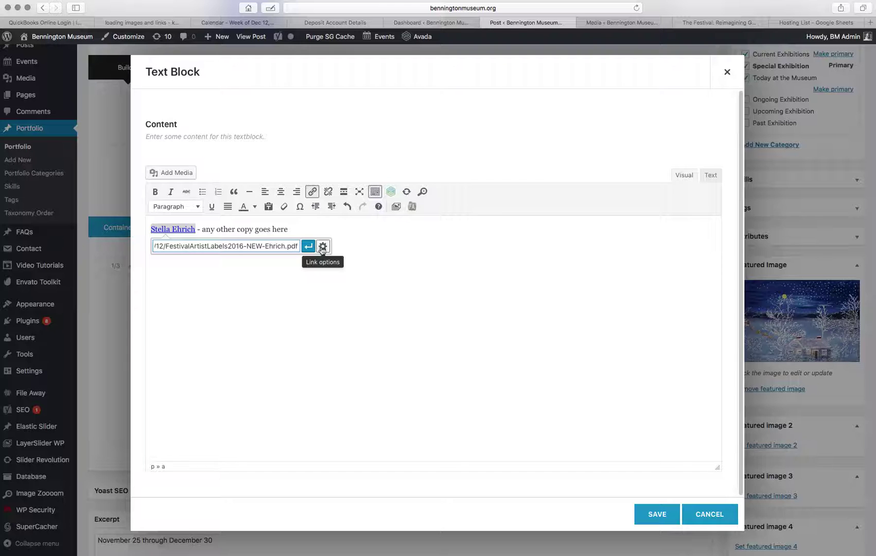
{"action": "left_click", "coordinate": [323, 247]}
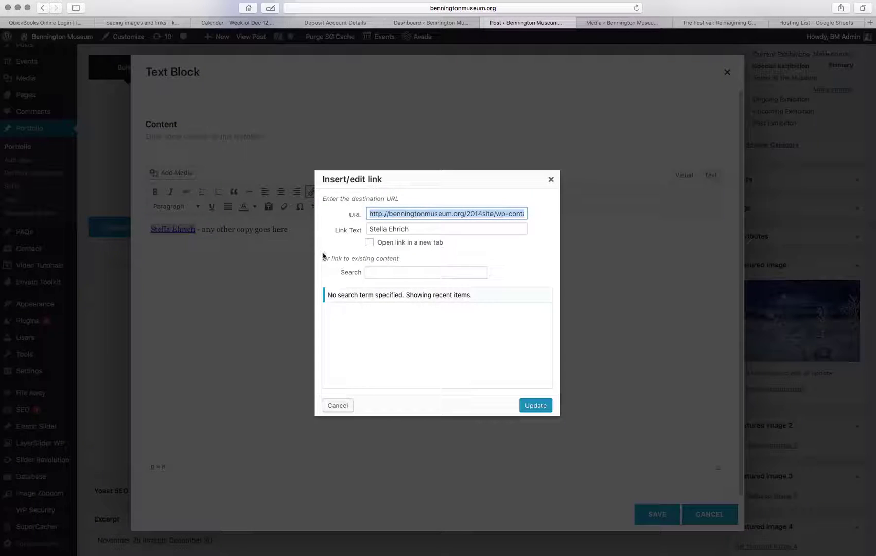
{"action": "left_click", "coordinate": [370, 242]}
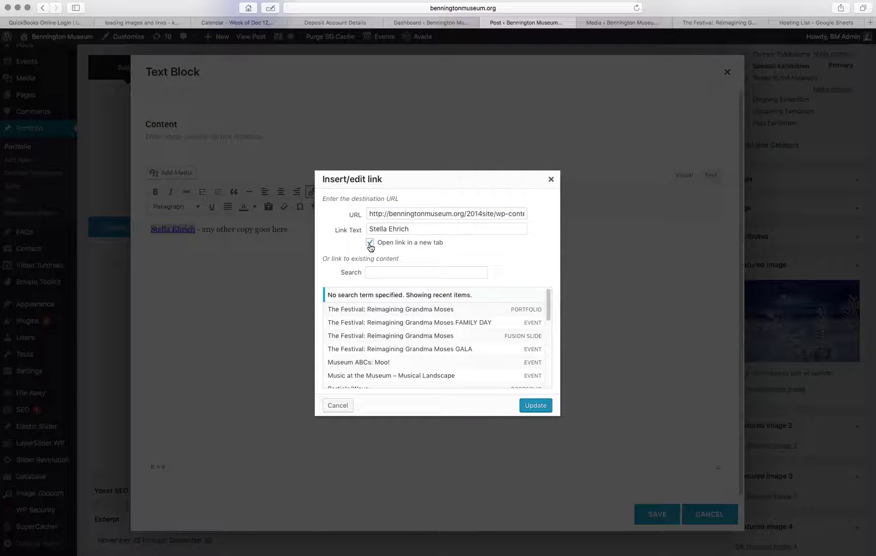
{"action": "left_click", "coordinate": [529, 406]}
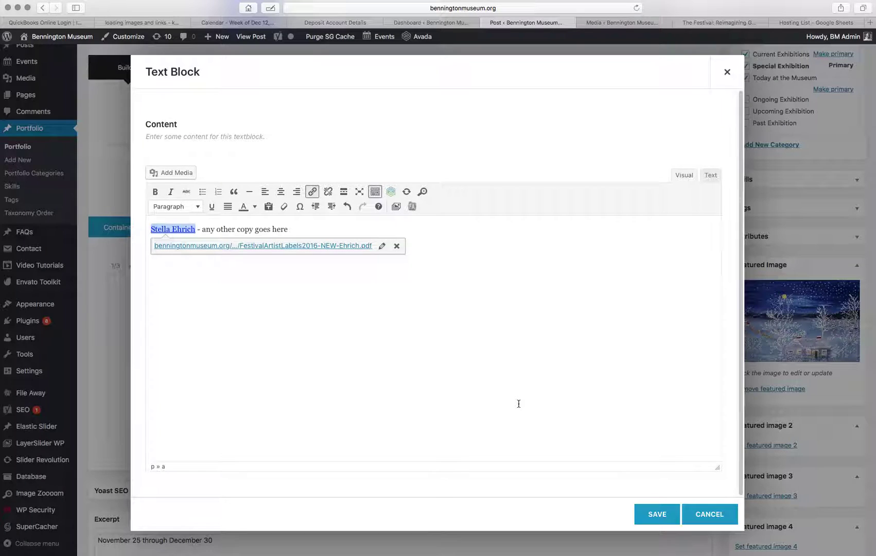
{"action": "left_click", "coordinate": [658, 514]}
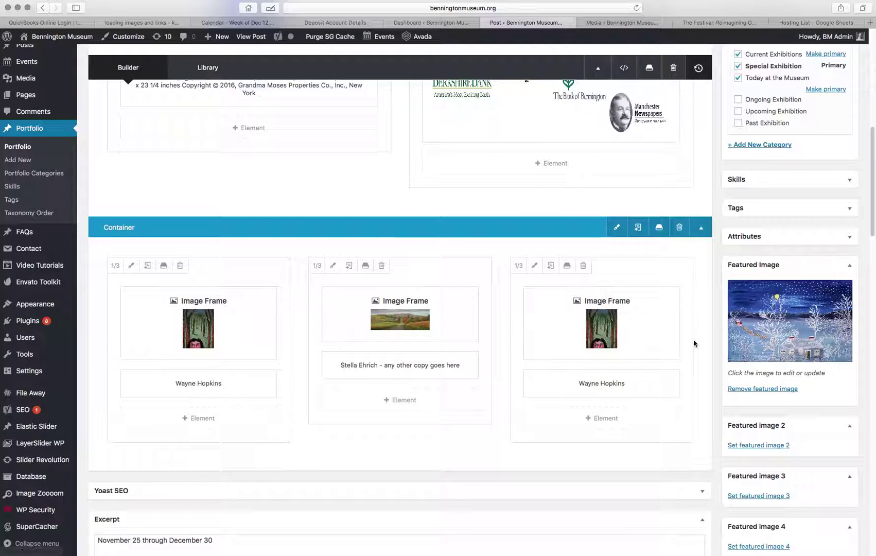
Update the post and open the live festival page in a background tab.
{"action": "scroll", "coordinate": [788, 206], "scroll_direction": "up", "scroll_amount": 3}
{"action": "scroll", "coordinate": [813, 174], "scroll_direction": "up", "scroll_amount": 5}
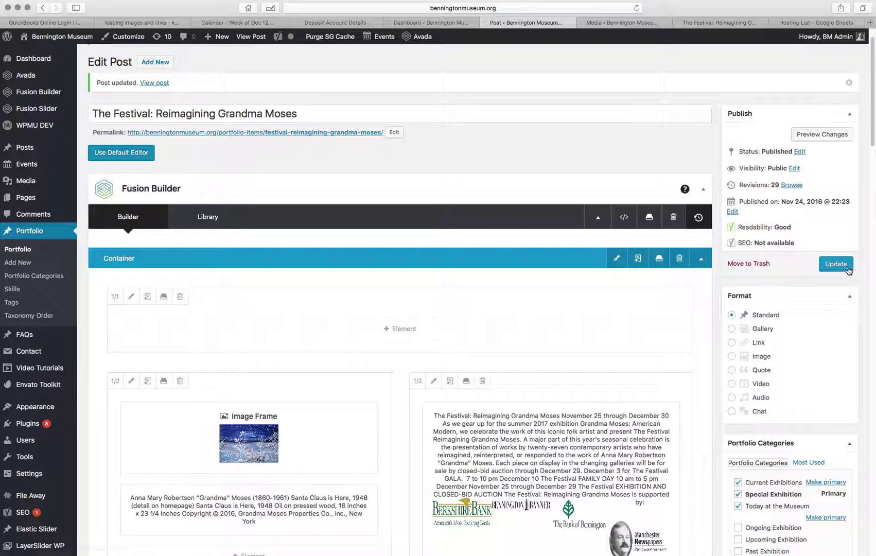
{"action": "left_click", "coordinate": [835, 264]}
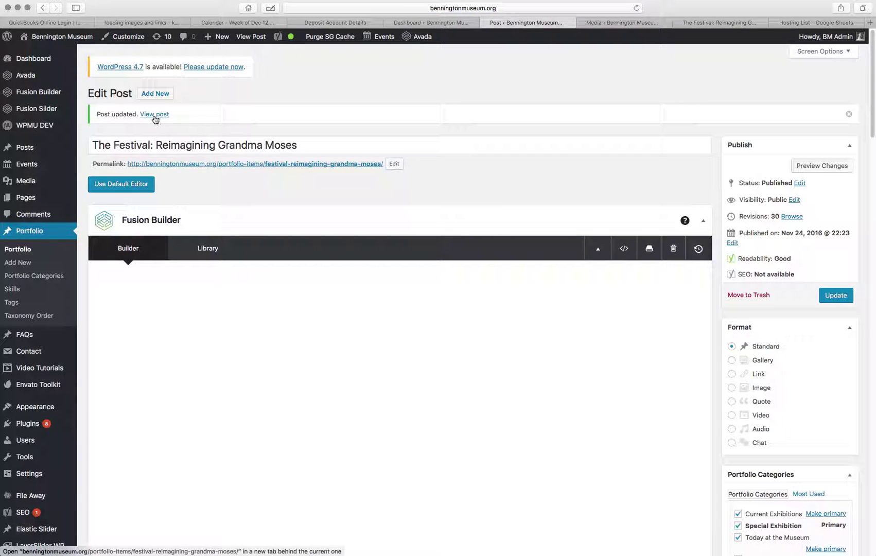
{"action": "left_click", "coordinate": [154, 115], "text": "super"}
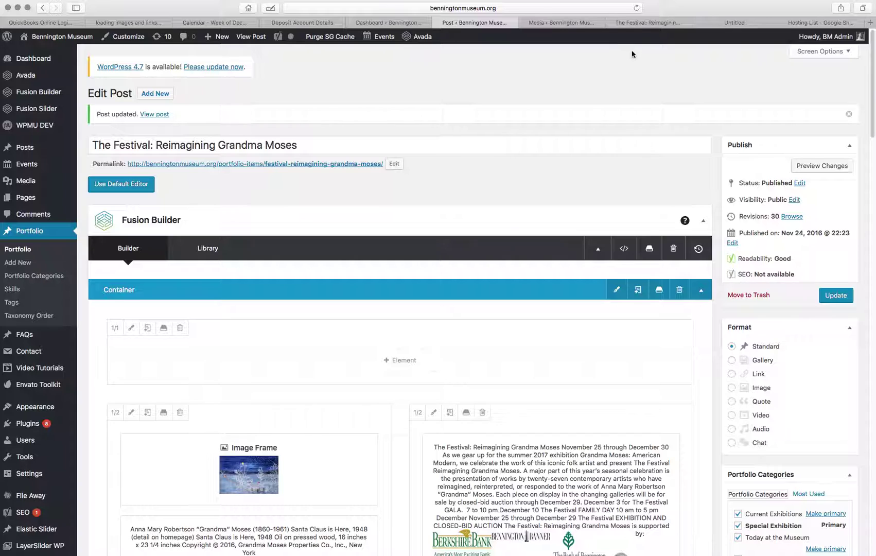
{"action": "left_click", "coordinate": [645, 22]}
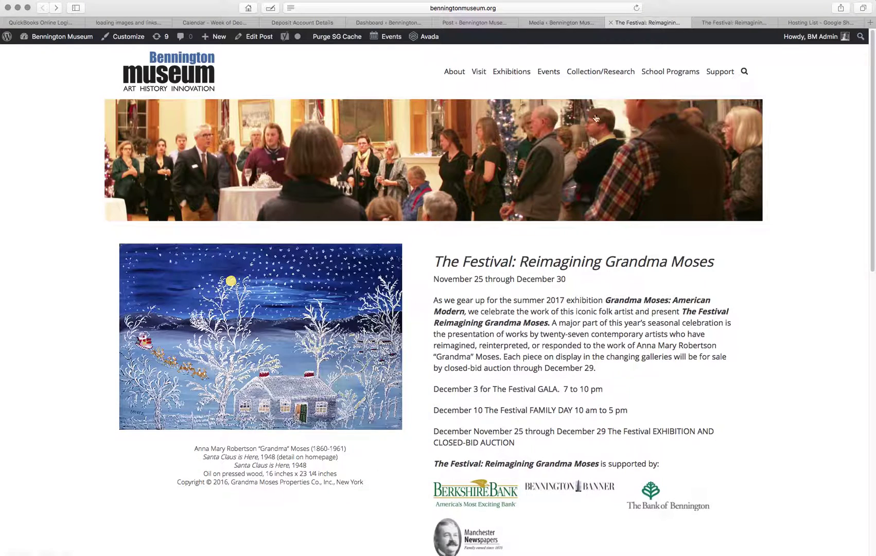
Check the live page's artist row and the middle caption's PDF label link, then return to the editor.
{"action": "scroll", "coordinate": [596, 119], "scroll_direction": "down", "scroll_amount": 5}
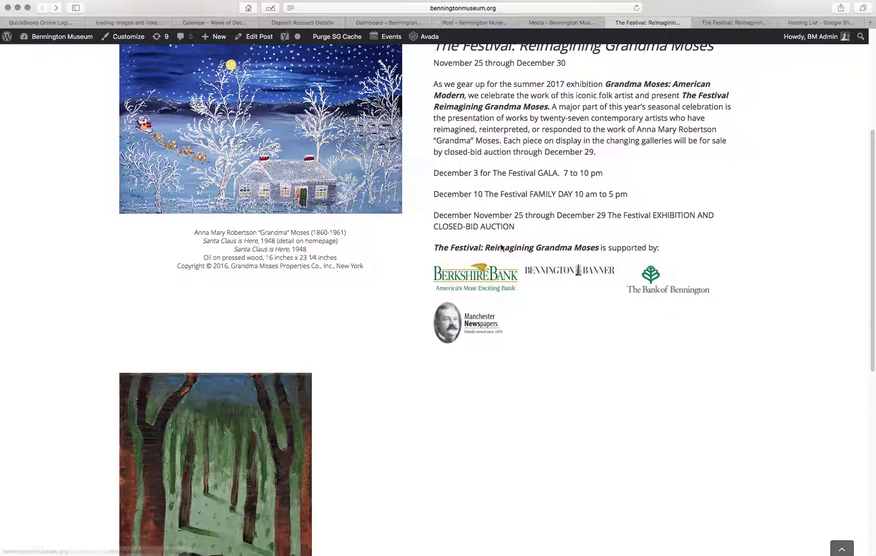
{"action": "left_click", "coordinate": [709, 23]}
{"action": "scroll", "coordinate": [512, 227], "scroll_direction": "down", "scroll_amount": 6}
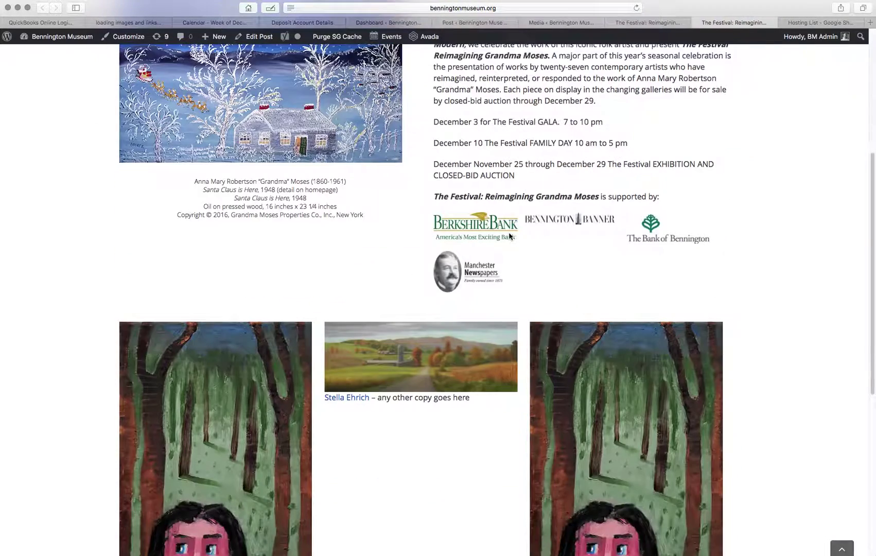
{"action": "scroll", "coordinate": [509, 237], "scroll_direction": "down", "scroll_amount": 3}
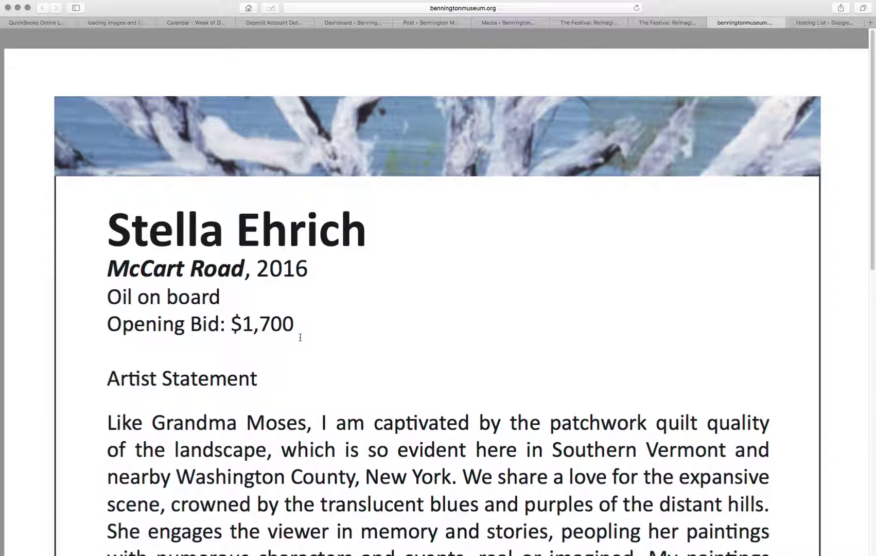
{"action": "scroll", "coordinate": [302, 337], "scroll_direction": "down", "scroll_amount": 1}
{"action": "key", "text": "super+w"}
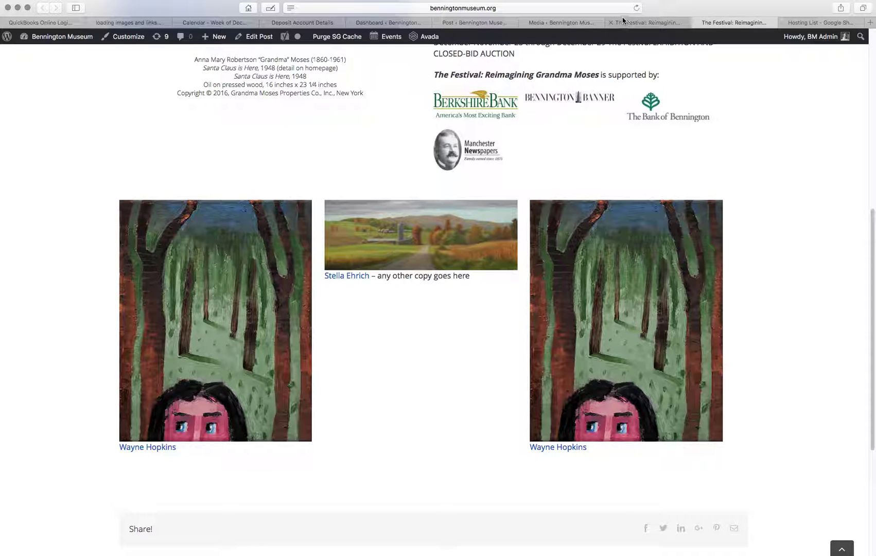
{"action": "left_click", "coordinate": [469, 23]}
In the top copy of the row, delete the third column and widen the landscape painting's column to 2/3.
{"action": "scroll", "coordinate": [503, 361], "scroll_direction": "down", "scroll_amount": 10}
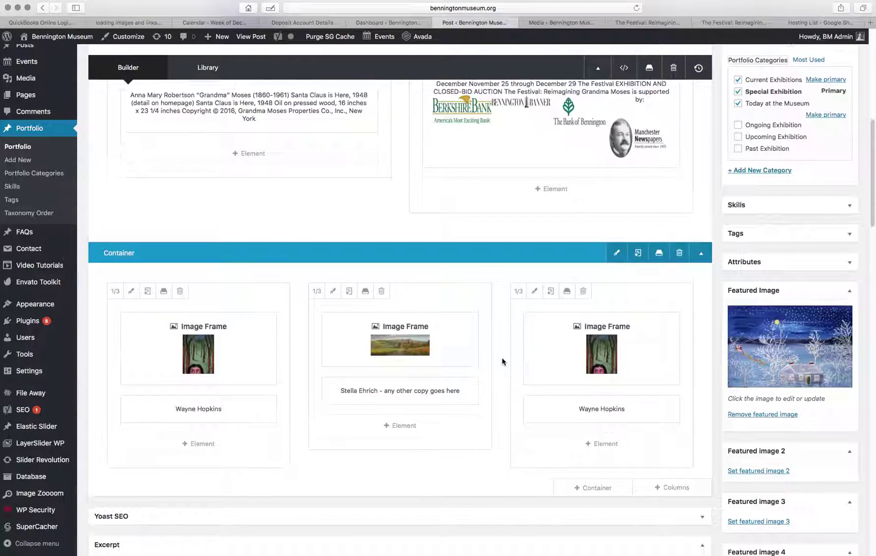
{"action": "scroll", "coordinate": [503, 361], "scroll_direction": "down", "scroll_amount": 2}
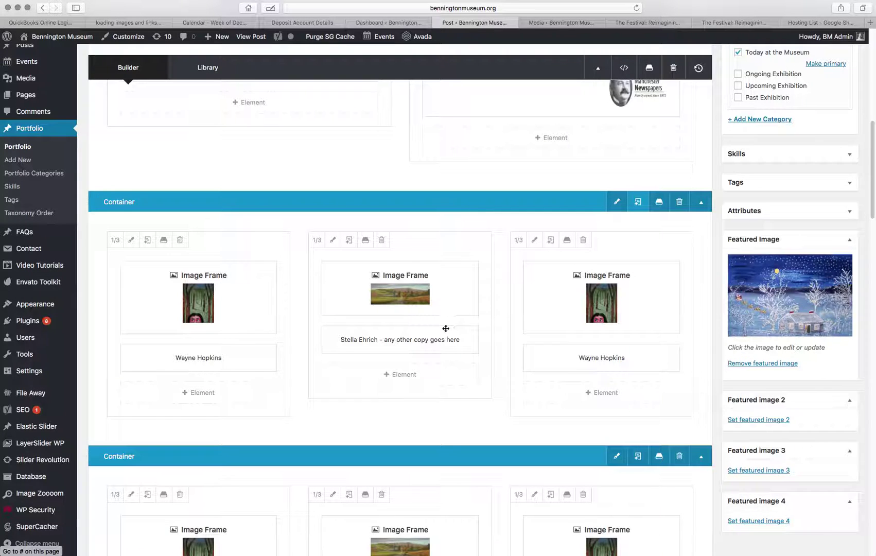
{"action": "scroll", "coordinate": [445, 331], "scroll_direction": "down", "scroll_amount": 3}
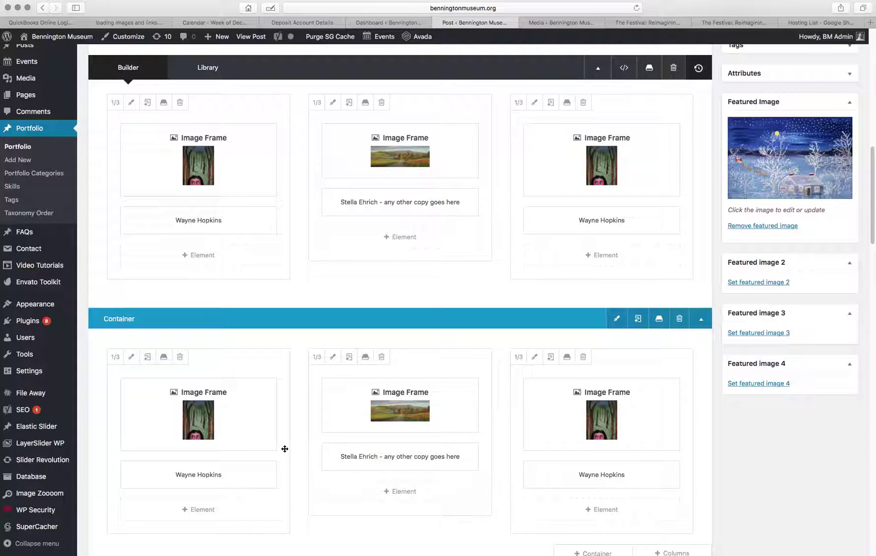
{"action": "scroll", "coordinate": [417, 175], "scroll_direction": "up", "scroll_amount": 1}
{"action": "scroll", "coordinate": [417, 175], "scroll_direction": "up", "scroll_amount": 1}
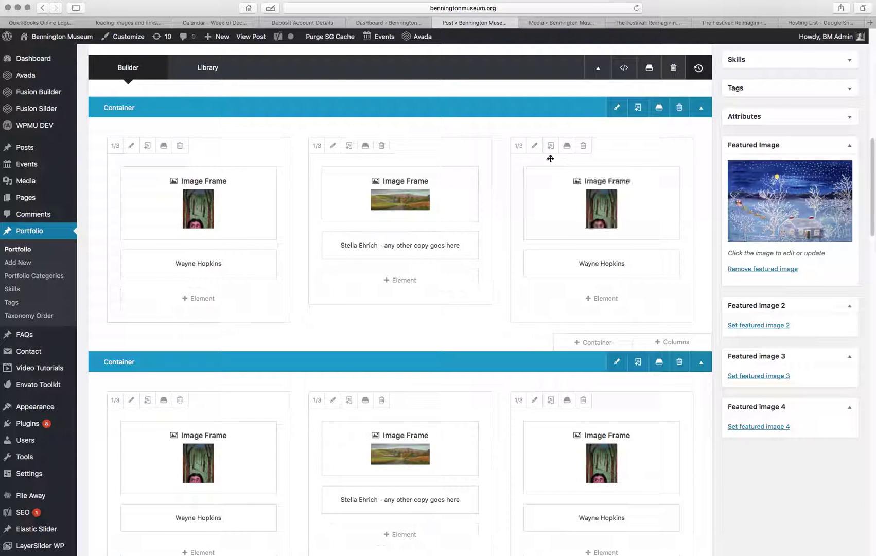
{"action": "left_click", "coordinate": [583, 146]}
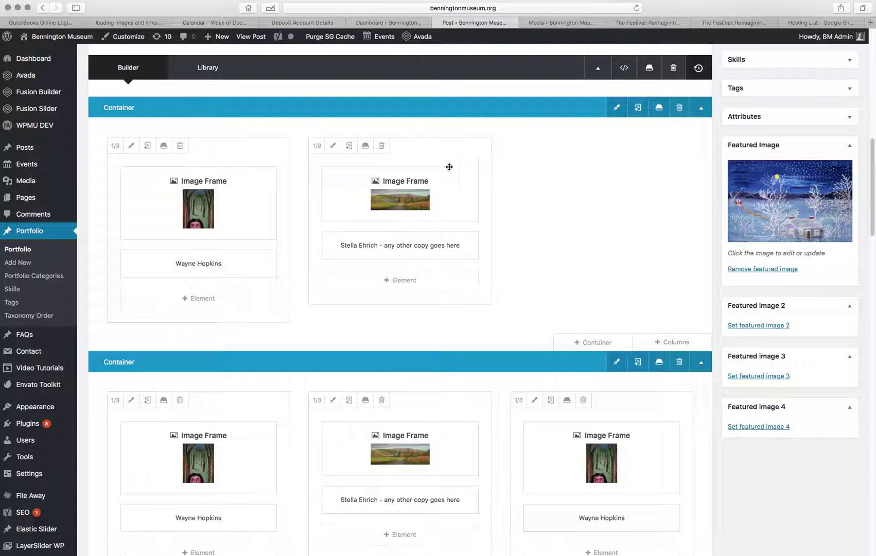
{"action": "left_click", "coordinate": [317, 146]}
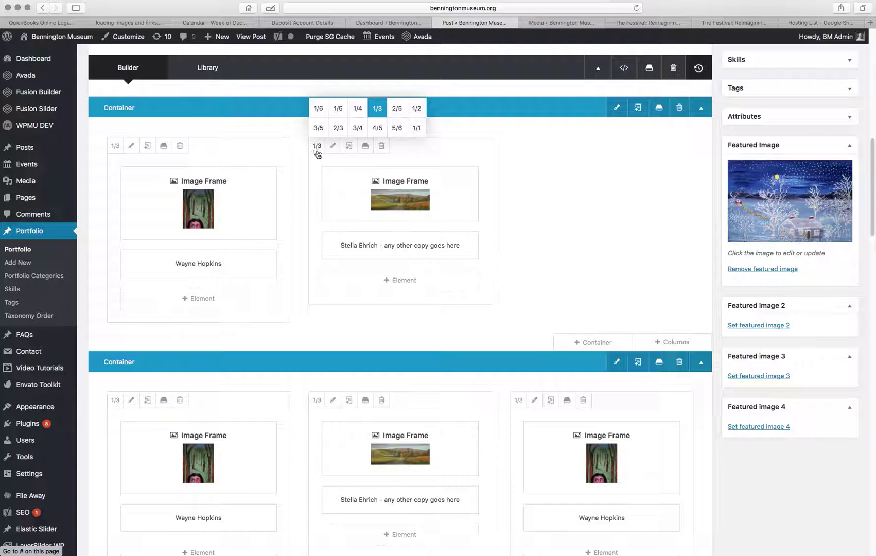
{"action": "left_click", "coordinate": [338, 128]}
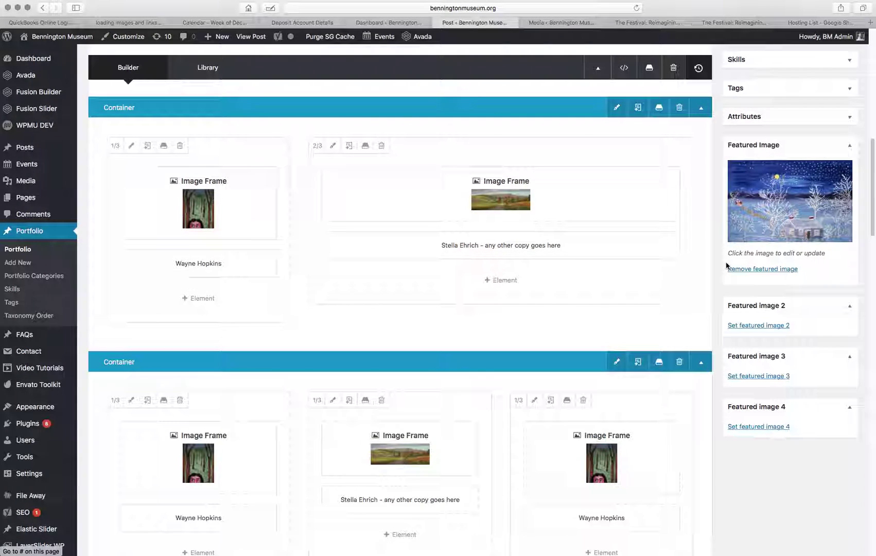
{"action": "scroll", "coordinate": [493, 286], "scroll_direction": "up", "scroll_amount": 10}
{"action": "scroll", "coordinate": [829, 217], "scroll_direction": "up", "scroll_amount": 5}
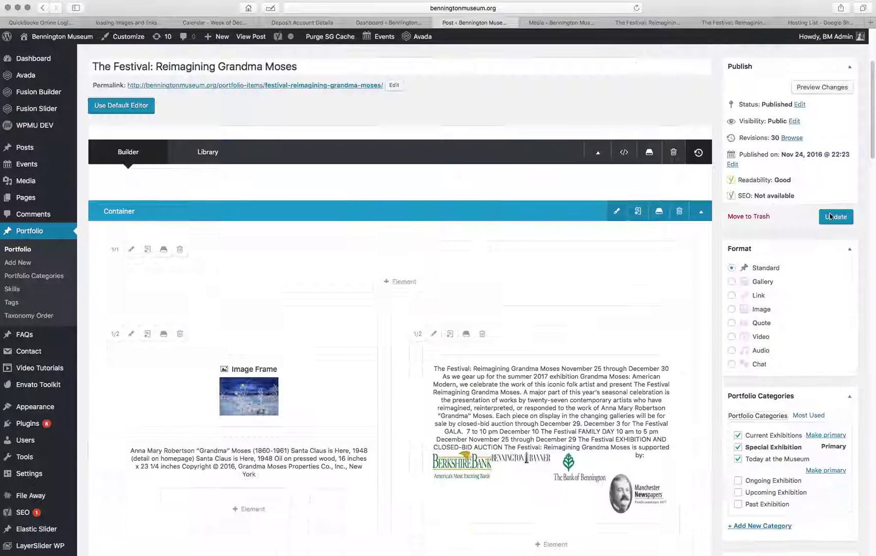
Update the portfolio post to save the widened layout and close the duplicate festival tab.
{"action": "left_click", "coordinate": [834, 217]}
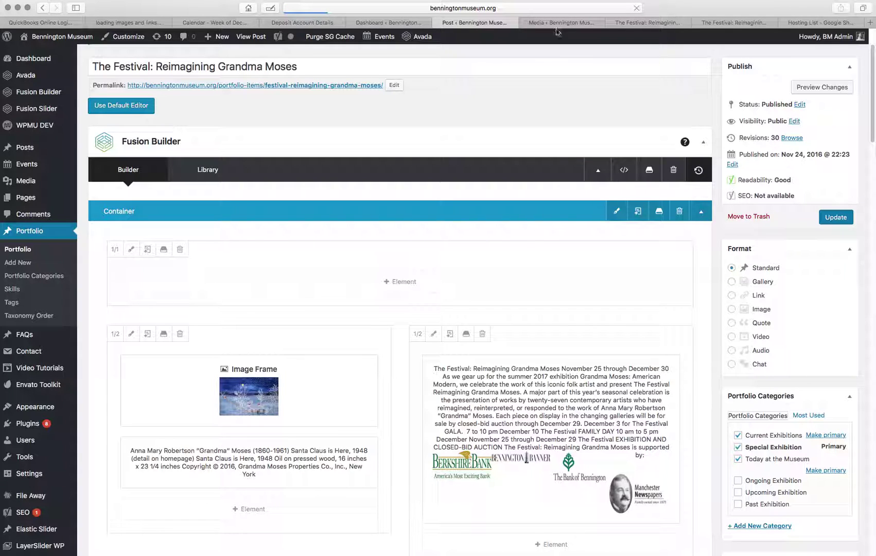
{"action": "left_click", "coordinate": [611, 24]}
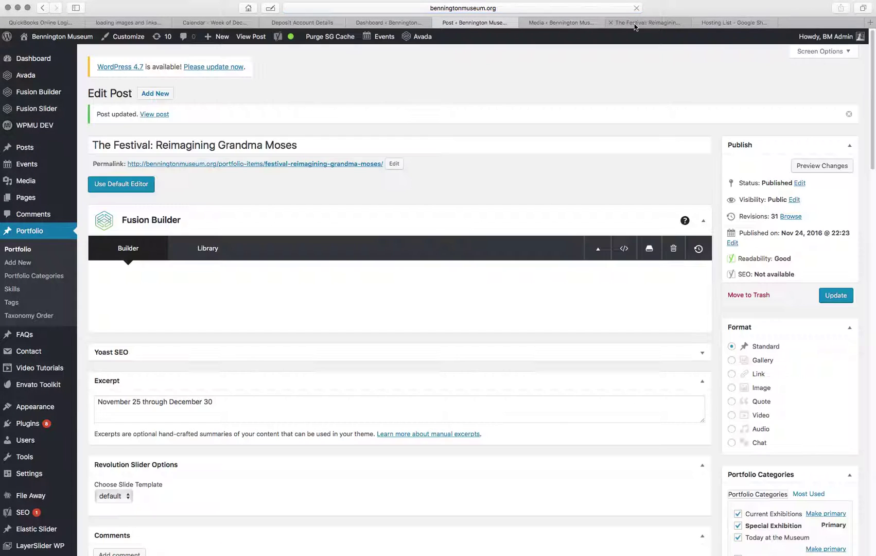
{"action": "left_click", "coordinate": [635, 24]}
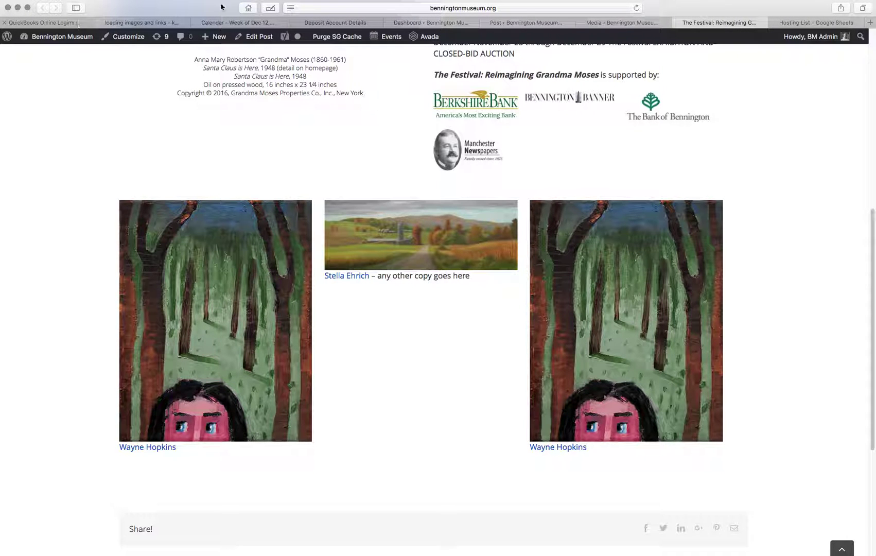
{"action": "left_click", "coordinate": [636, 9]}
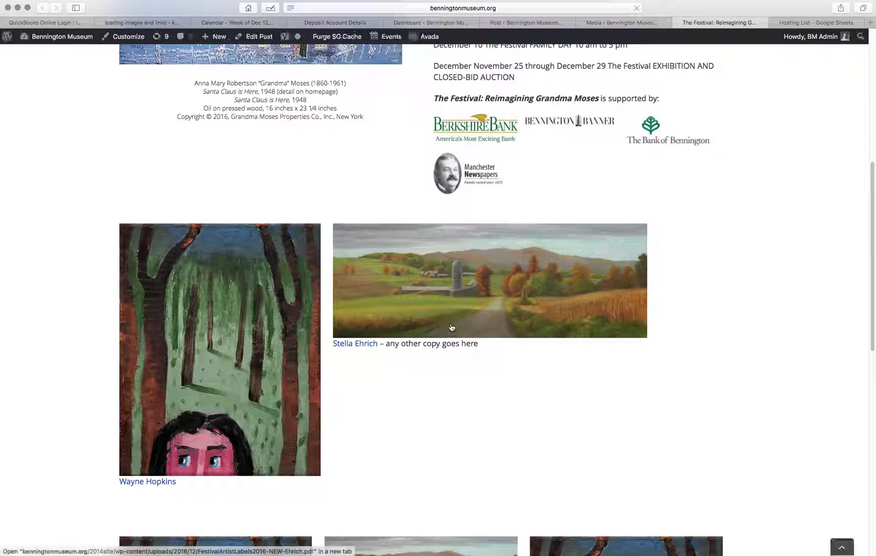
{"action": "scroll", "coordinate": [322, 329], "scroll_direction": "down", "scroll_amount": 3}
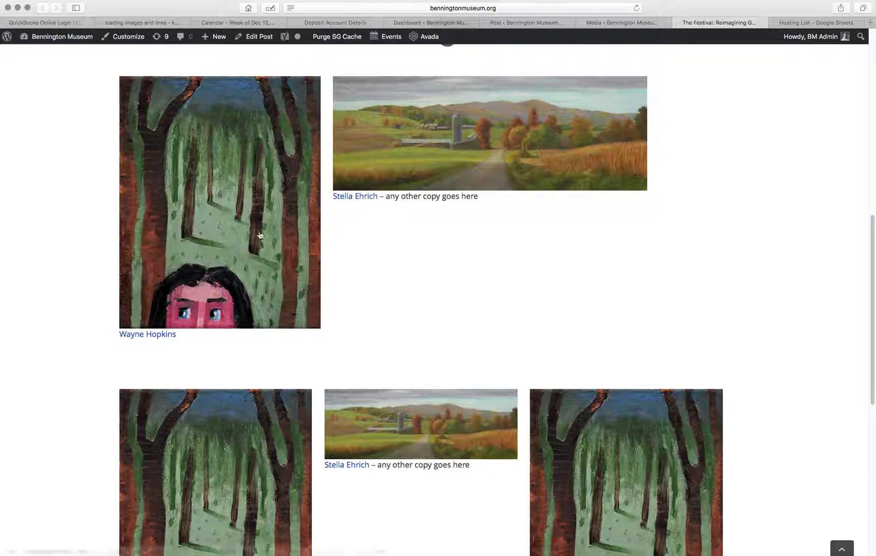
{"action": "scroll", "coordinate": [248, 300], "scroll_direction": "down", "scroll_amount": 5}
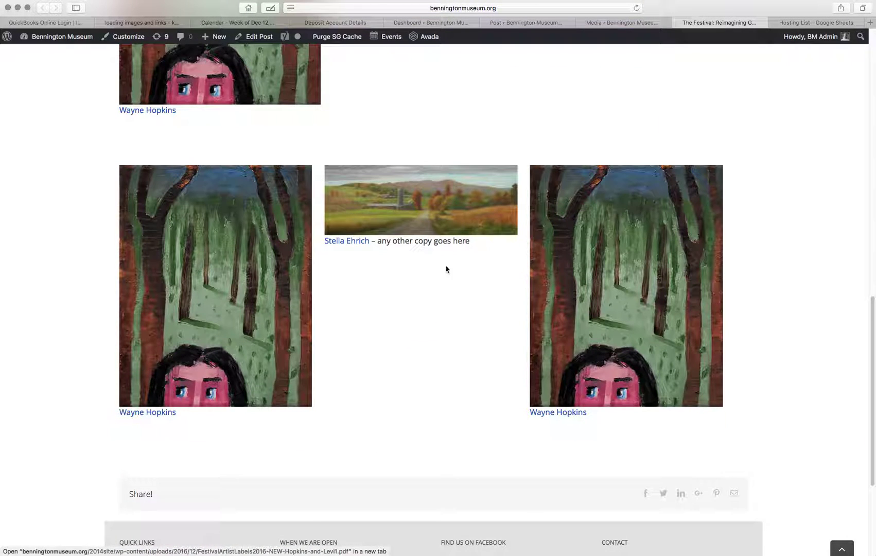
{"action": "scroll", "coordinate": [435, 390], "scroll_direction": "up", "scroll_amount": 1}
{"action": "scroll", "coordinate": [433, 390], "scroll_direction": "up", "scroll_amount": 3}
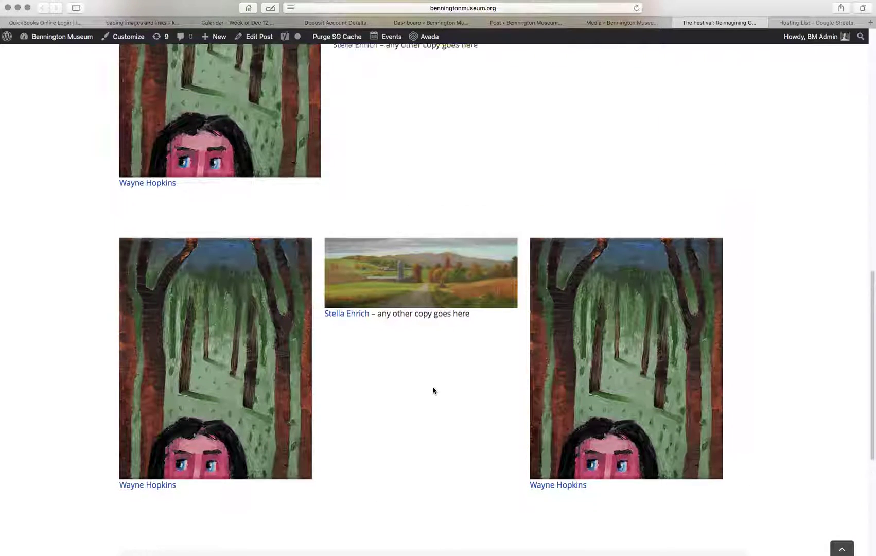
{"action": "scroll", "coordinate": [381, 286], "scroll_direction": "up", "scroll_amount": 7}
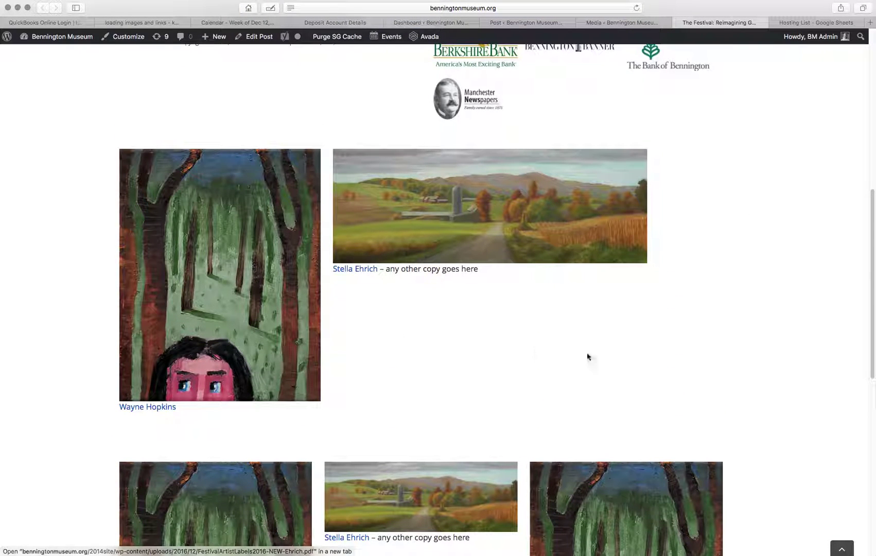
{"action": "left_click", "coordinate": [618, 23]}
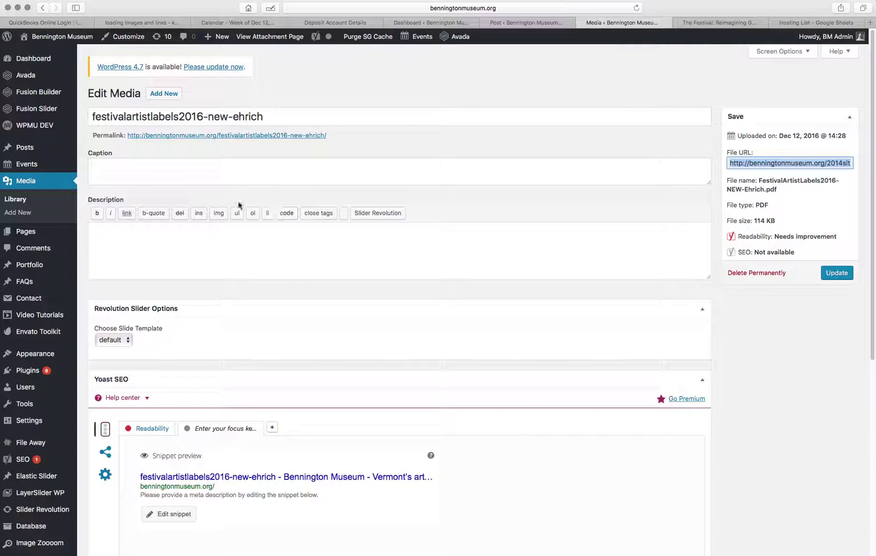
Open Media > Library with the new artist images, glance at the Dashboard, then return to the festival page.
{"action": "left_click", "coordinate": [23, 200]}
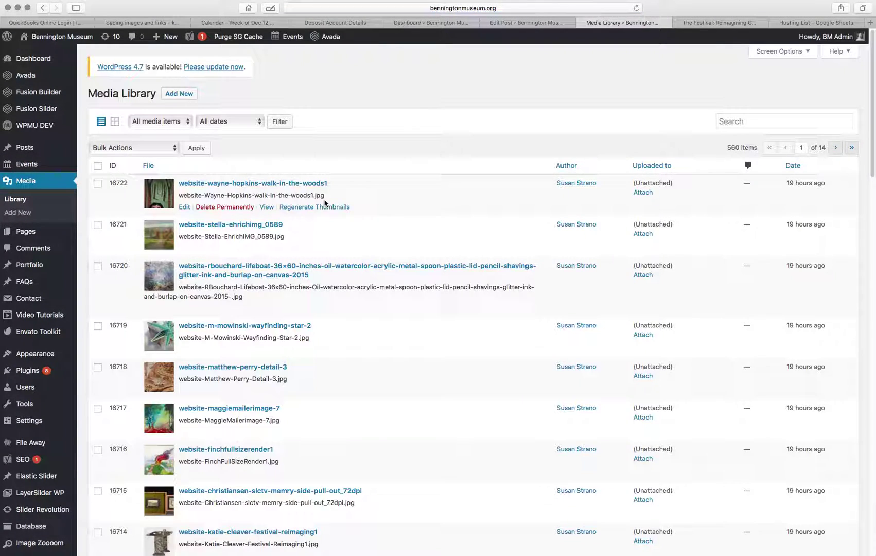
{"action": "left_click", "coordinate": [445, 23]}
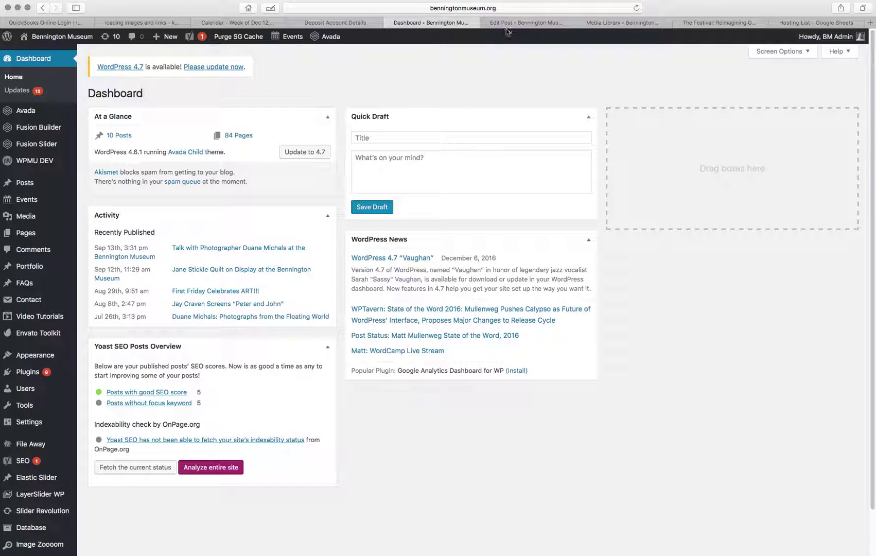
{"action": "left_click", "coordinate": [622, 24]}
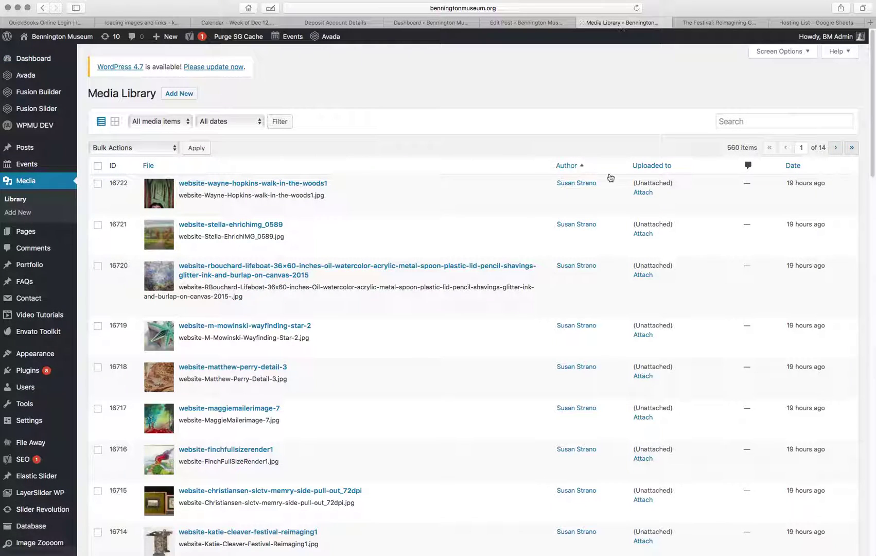
{"action": "left_click", "coordinate": [715, 23]}
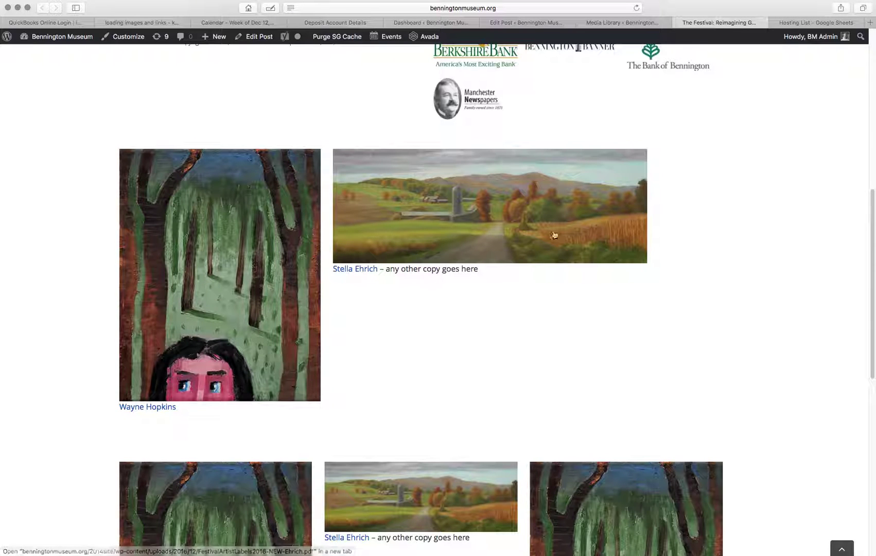